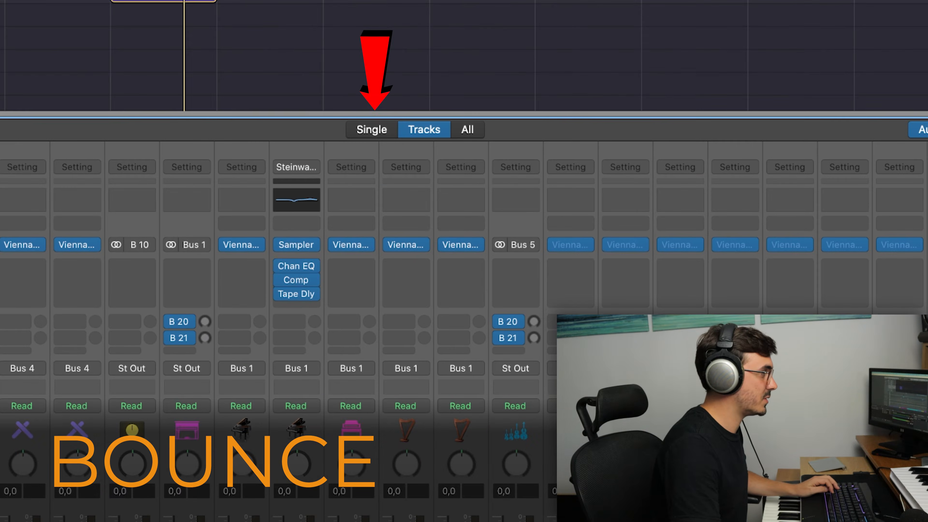
Limit the mixer to the Snare Dr signal path and inspect its Rev 1, Rev 2 and Stereo Out channels
left_click(376, 133)
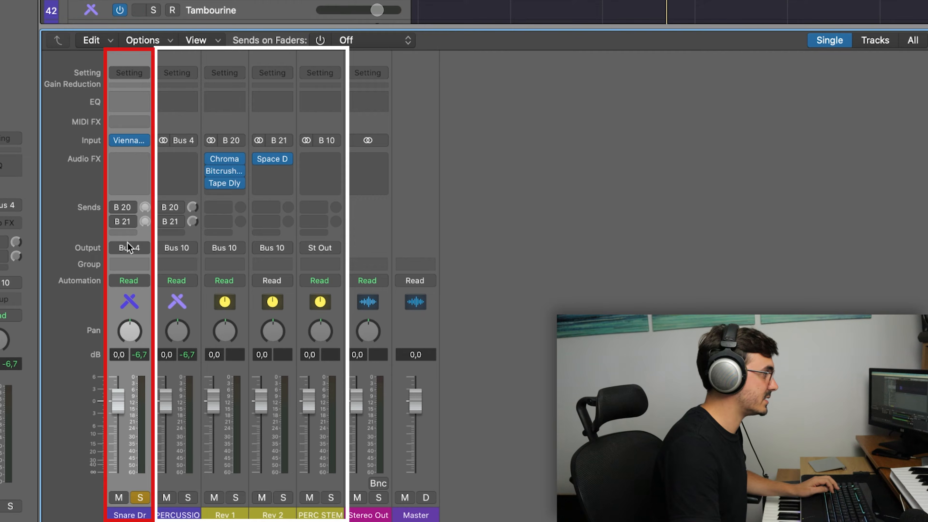
left_click(230, 128)
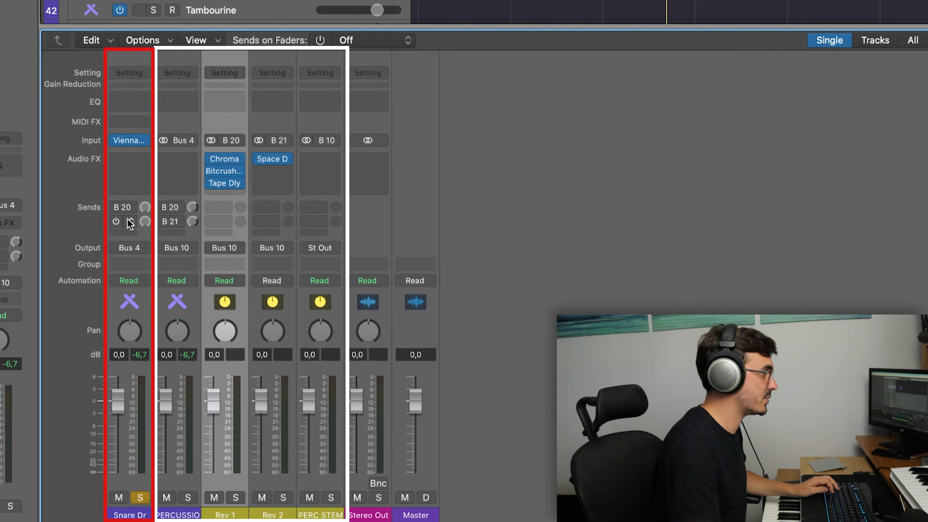
left_click(271, 126)
left_click(226, 486)
left_click(268, 485)
left_click(365, 479)
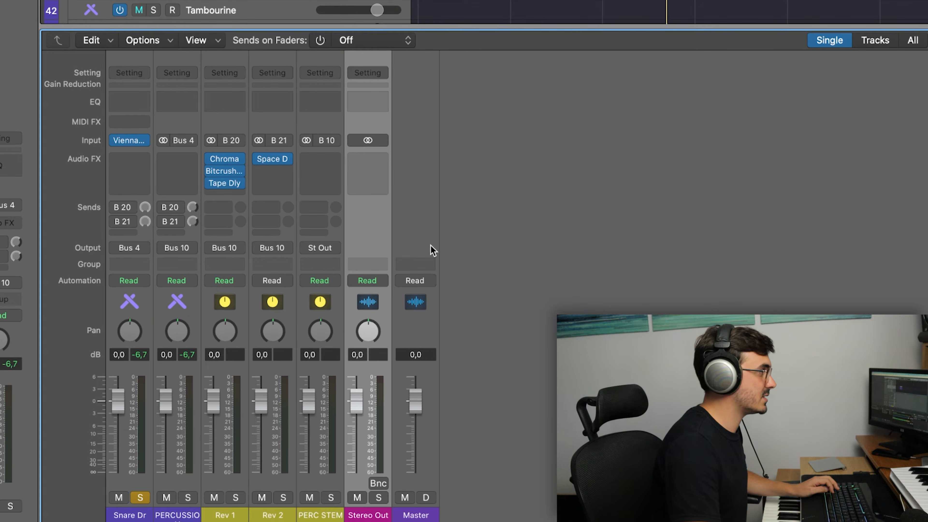
Open the Stereo Out bounce settings and configure only PCM as the destination, with Wave format and 24 Bit resolution
left_click(379, 483)
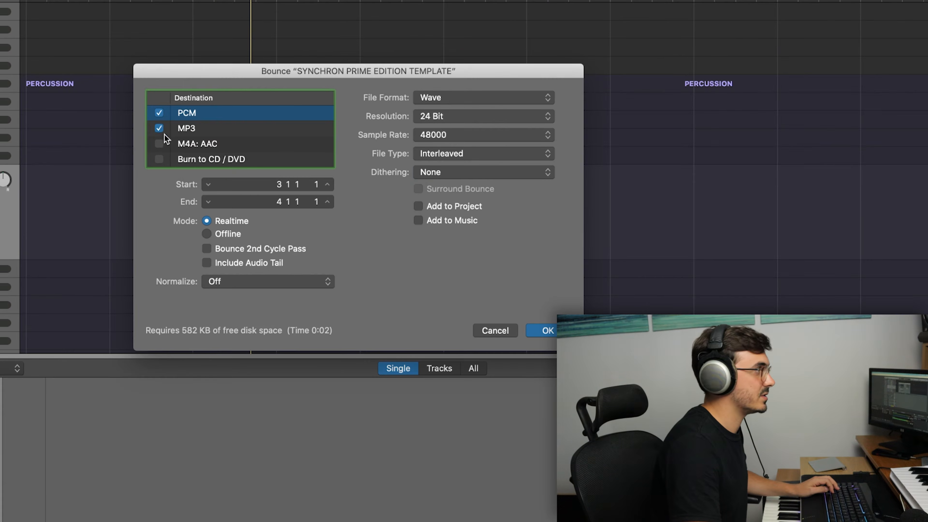
left_click_drag(435, 71, 424, 98)
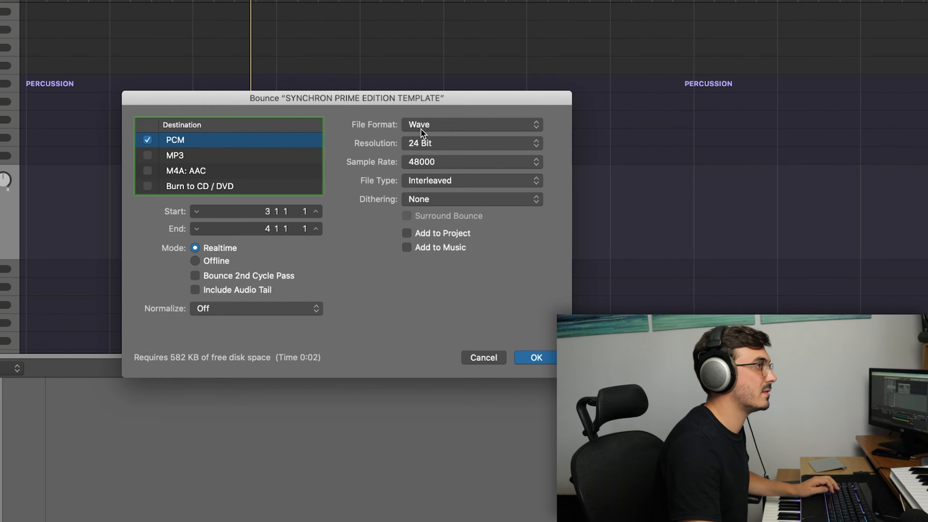
left_click(425, 144)
left_click(425, 143)
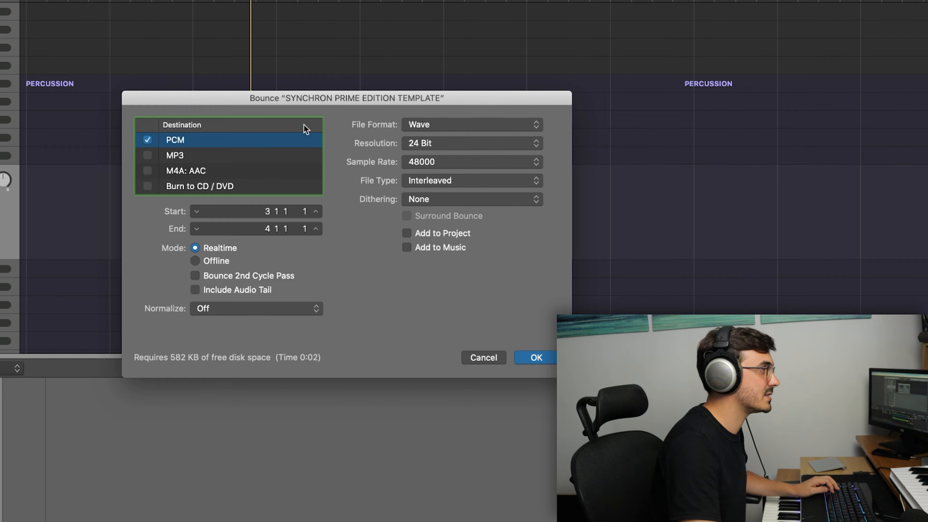
left_click_drag(296, 97, 535, 137)
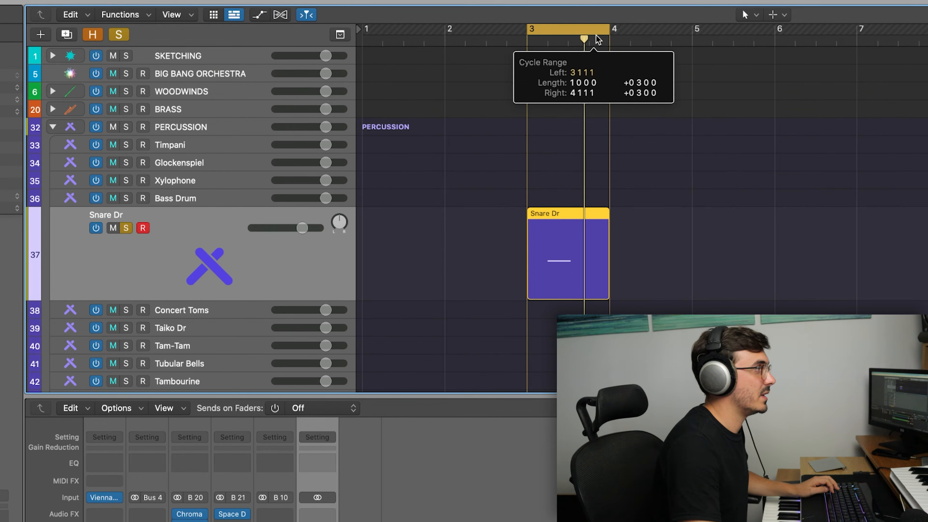
Extend the cycle range to end at 5 2 1 1 and review the bounce's Normalize options, keeping Off
left_click_drag(598, 39, 703, 42)
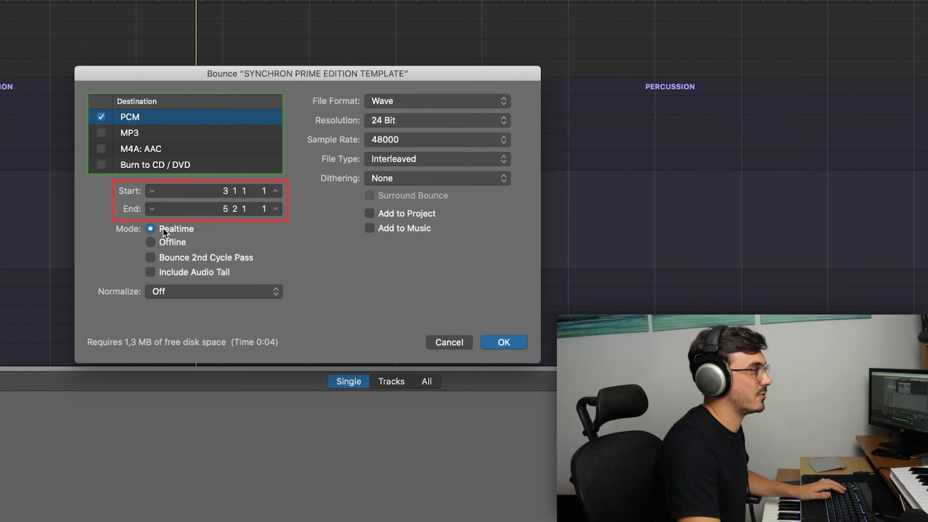
left_click(180, 294)
left_click(180, 293)
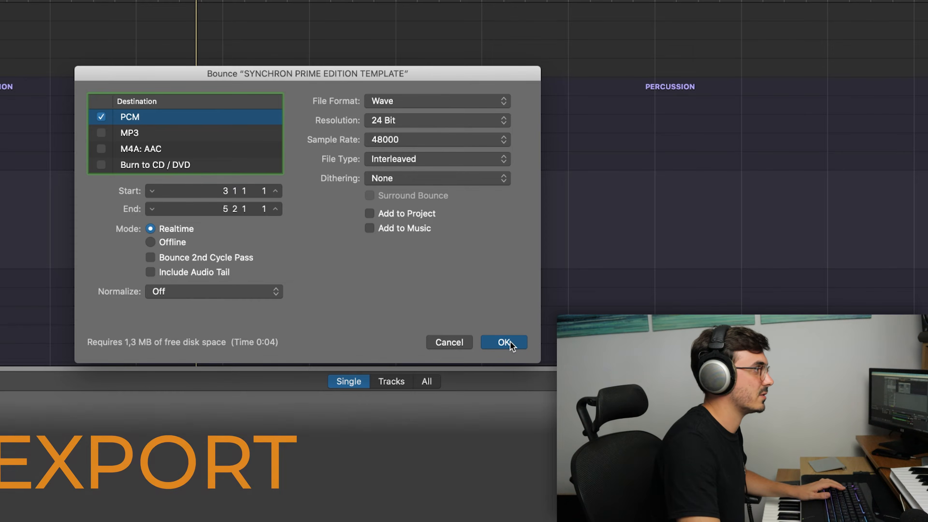
Bounce the snare into the Exports Test folder under the name "Snare BOUNCE dry"
left_click(504, 342)
key("super+Up")
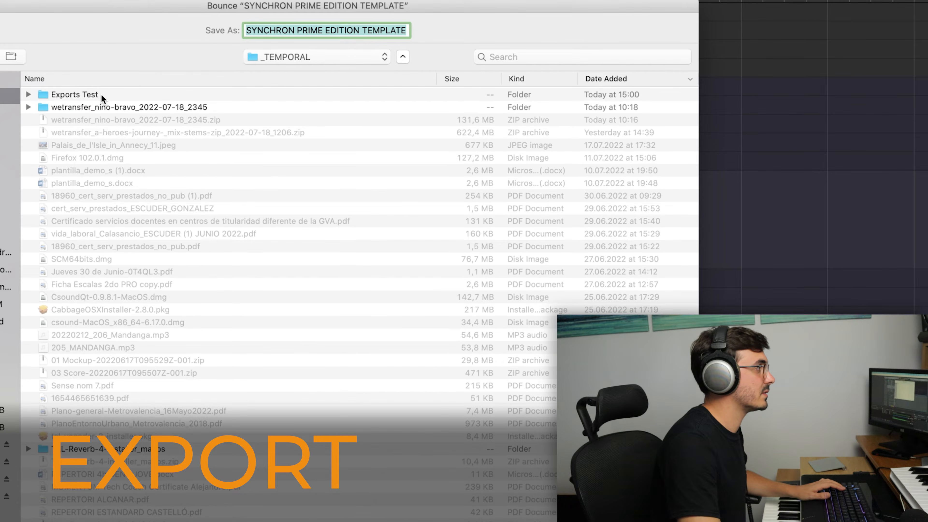
double_click(101, 93)
triple_click(339, 29)
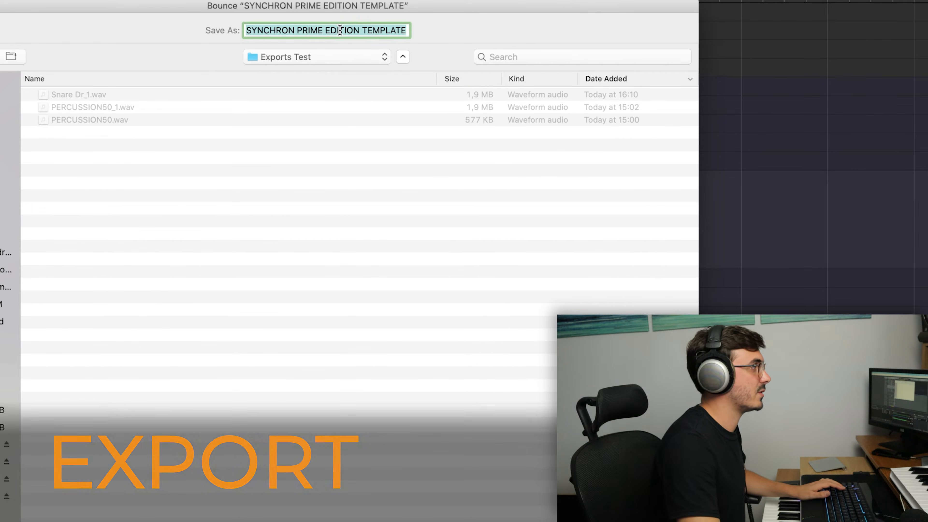
type("Snare BOUNCE dry")
key("Return")
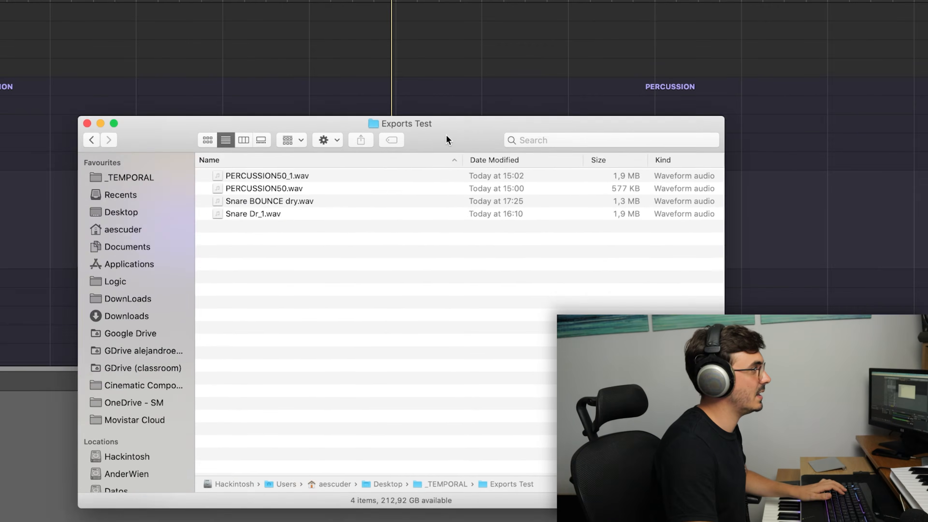
Preview the exported Snare BOUNCE dry.wav file in the Exports Test folder in Finder
left_click_drag(446, 136, 309, 126)
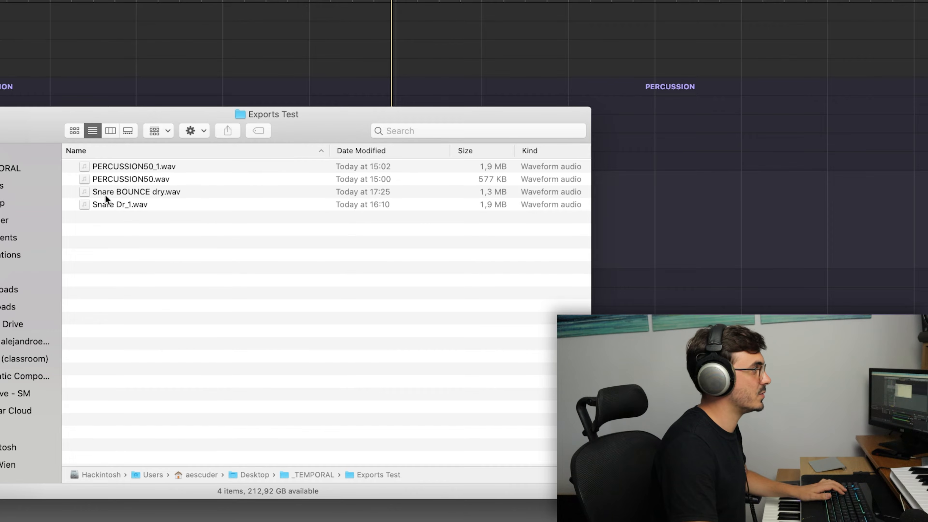
left_click(126, 192)
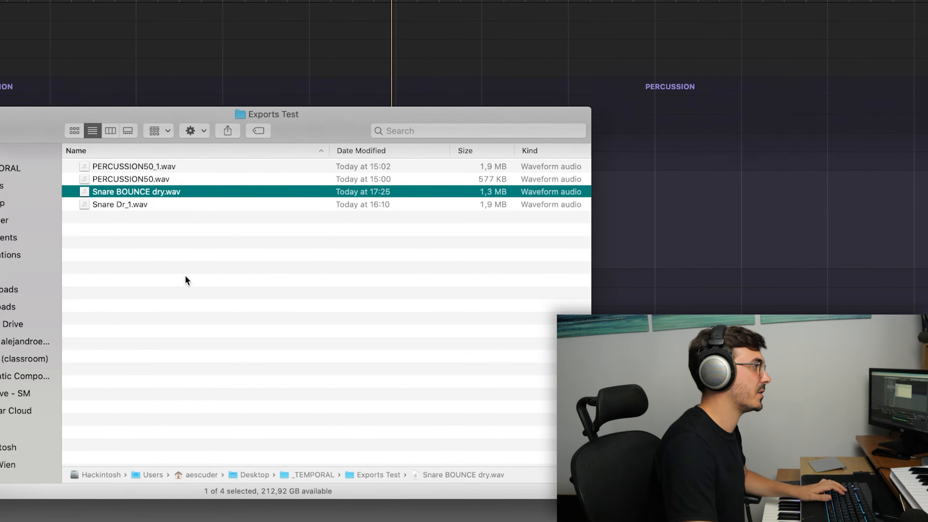
key("space")
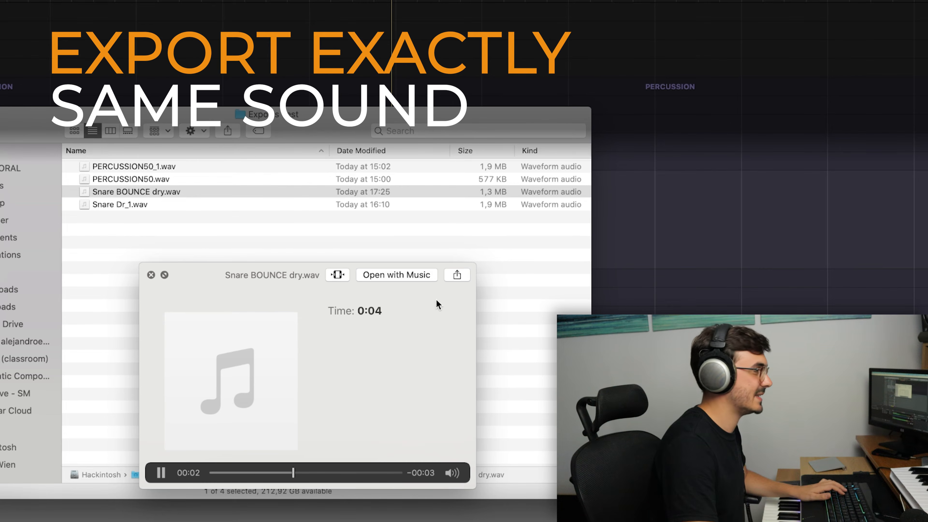
key("space")
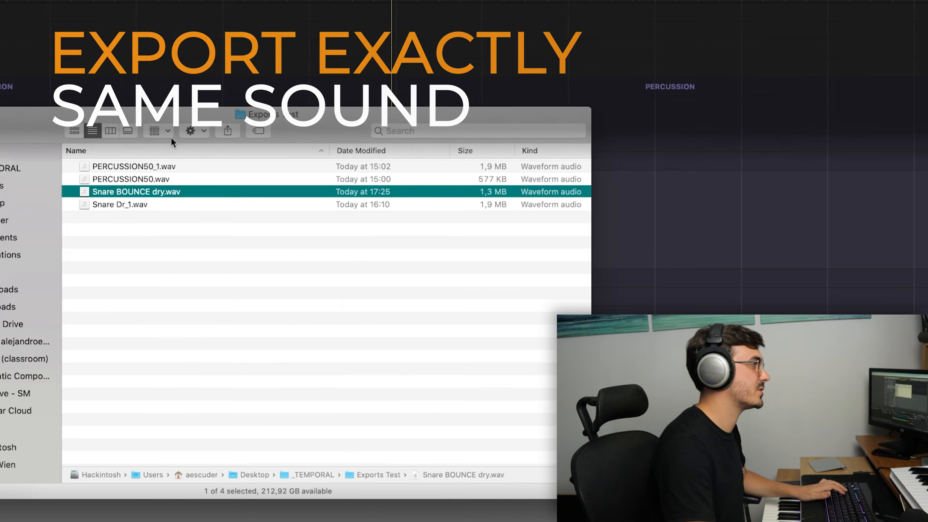
left_click(173, 159)
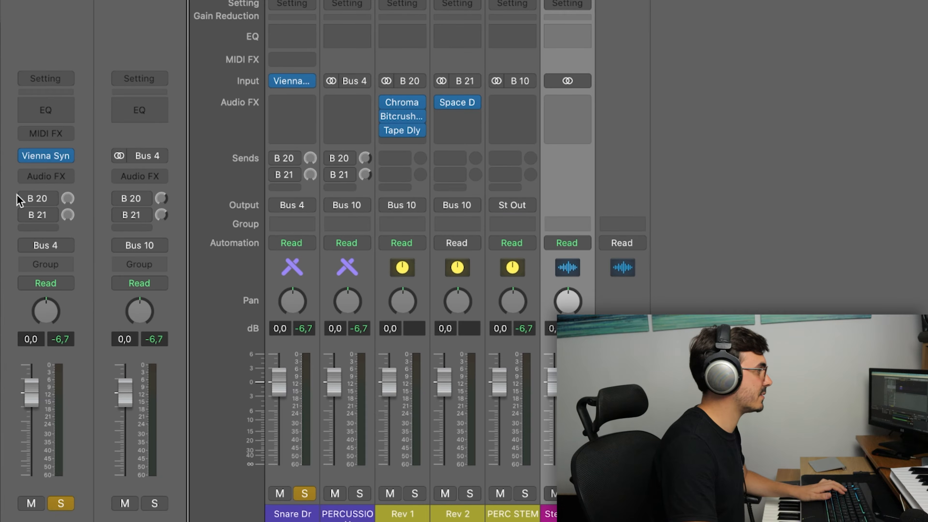
Enable the Snare Dr channel's sends to B 20 and B 21, reset their levels, and play the snare with effects
left_click(44, 215)
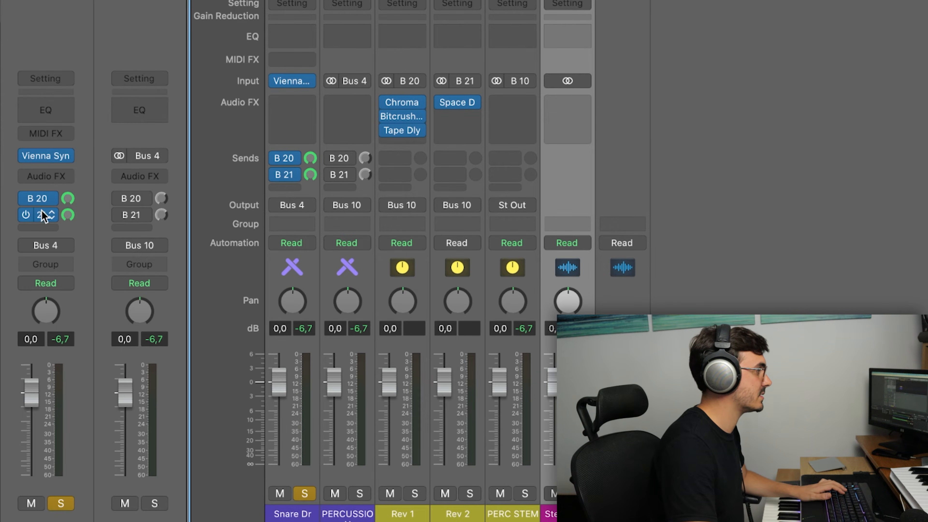
left_click(68, 199, "alt")
left_click(69, 214, "alt")
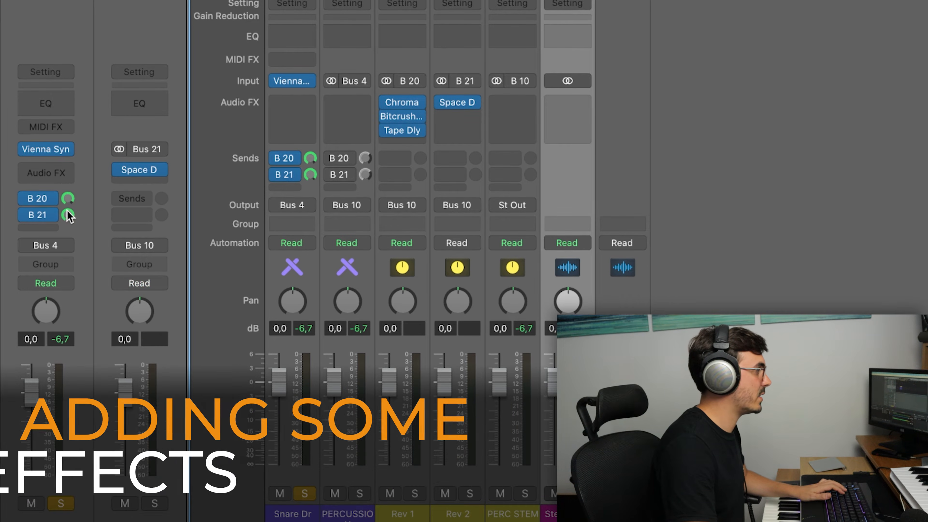
left_click(41, 203)
left_click(104, 160)
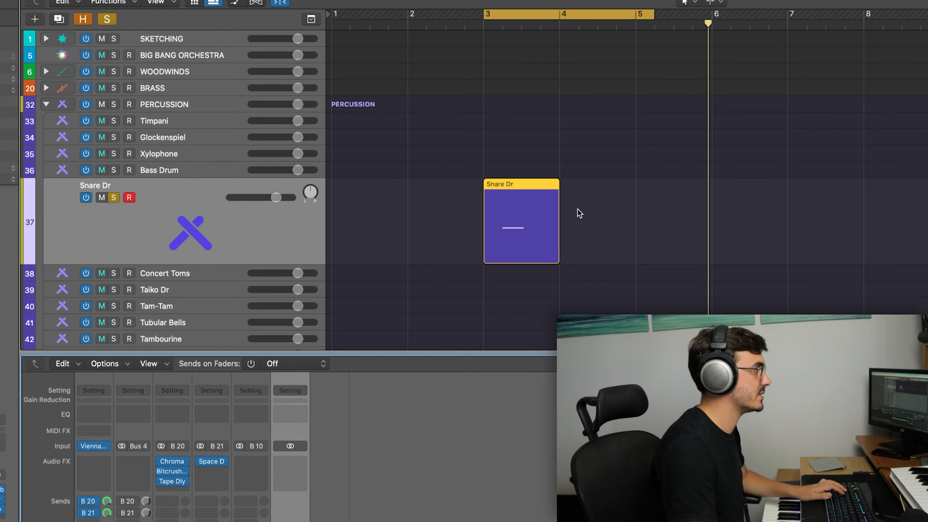
key("space")
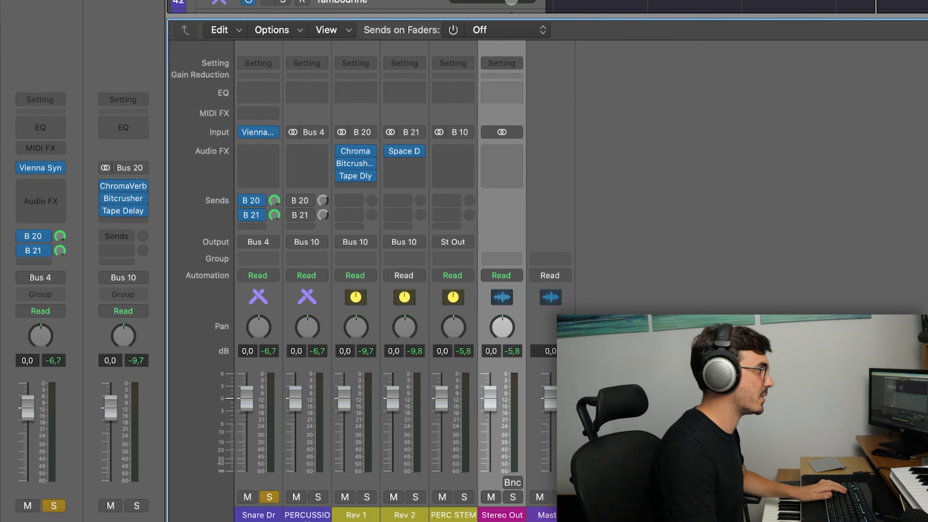
Bounce the Stereo Out again into the Exports Test folder under the name "Snare BOUNCE w FX"
left_click(509, 483)
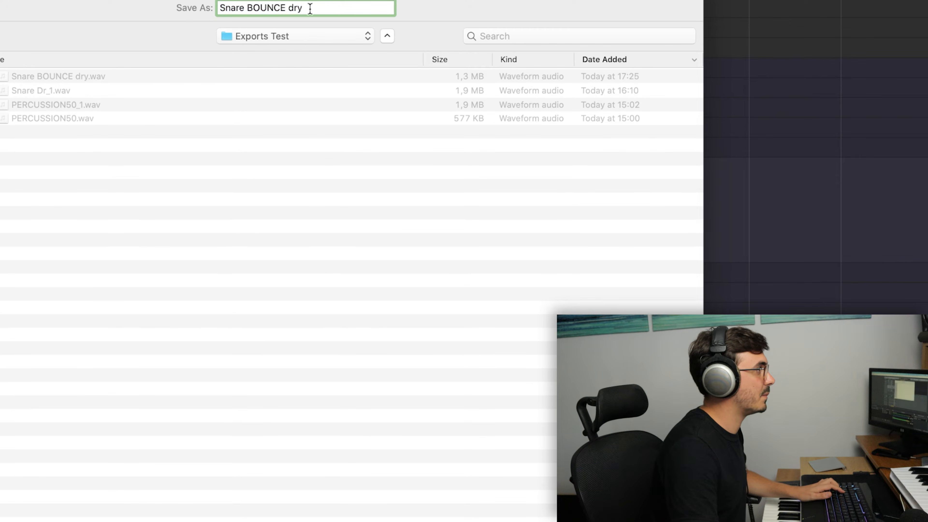
key("Right")
key("BackSpace")
key("BackSpace")
key("BackSpace")
type("w ")
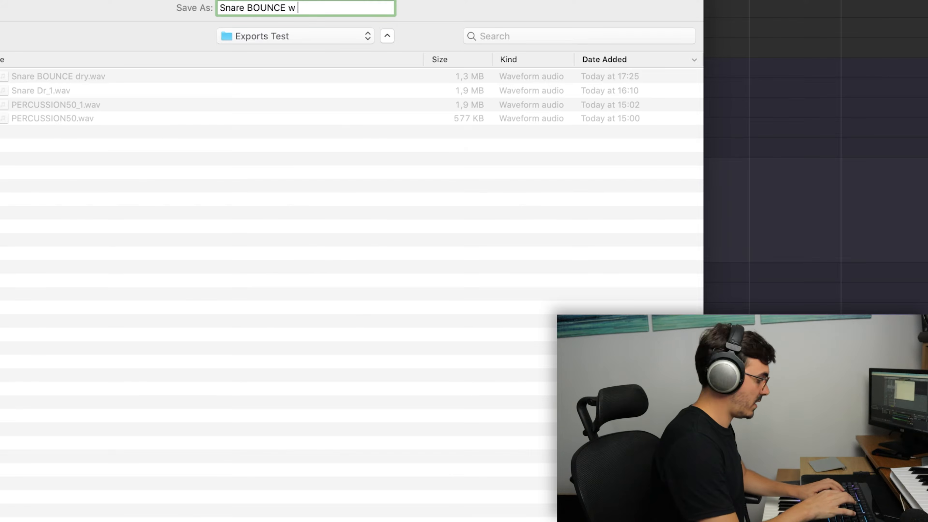
type("EQ")
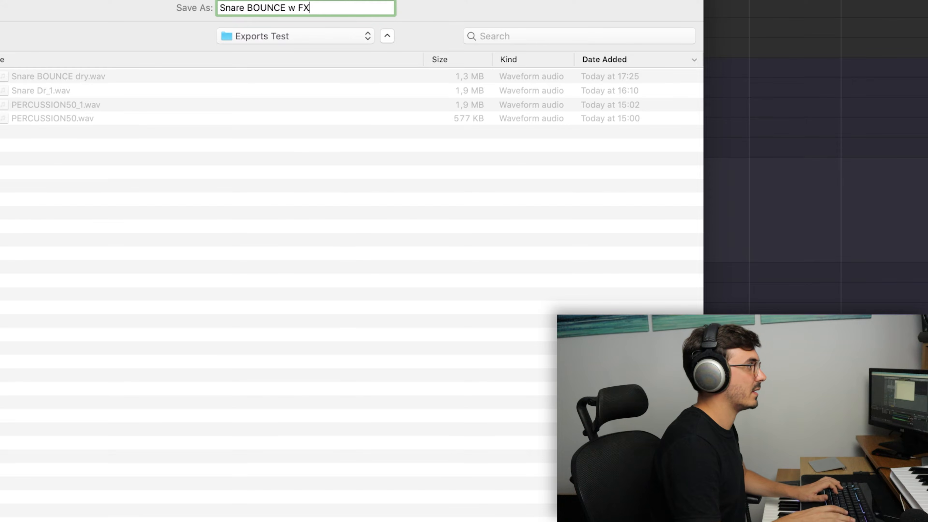
key("Return")
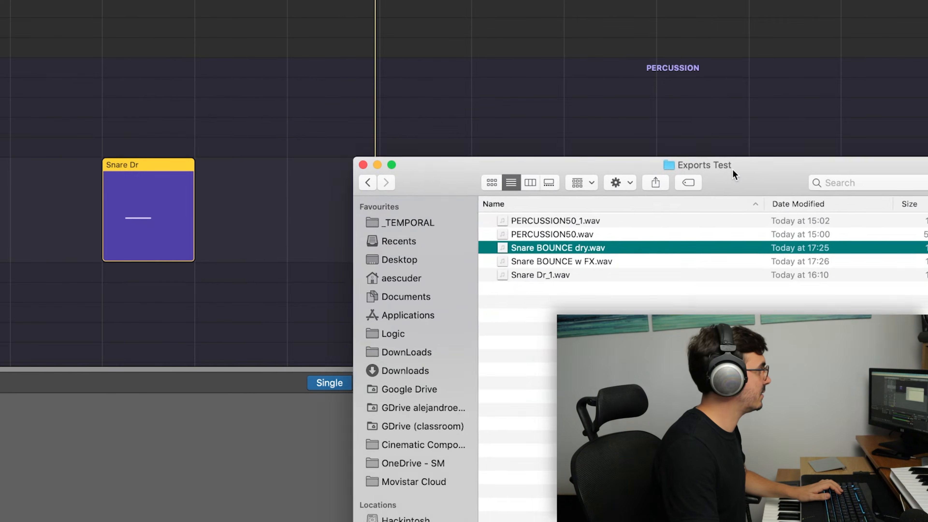
Preview the exported Snare BOUNCE w FX.wav file in the Exports Test folder in Finder
left_click_drag(732, 168, 260, 88)
left_click(110, 179)
key("space")
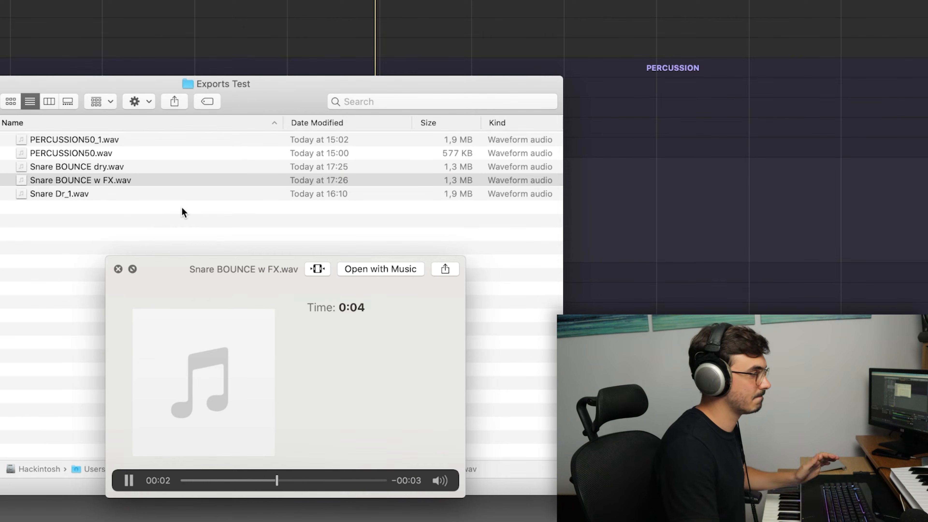
key("space")
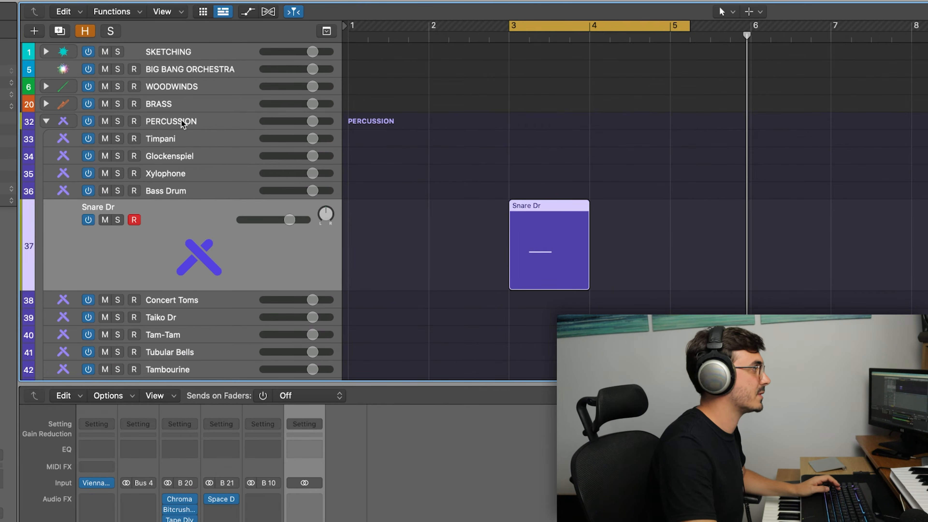
Copy the Snare Dr region to the Bass Drum and Tambourine tracks at bar 3 and play the soloed PERCUSSION stack
left_click(182, 123)
left_click_drag(552, 289, 545, 360)
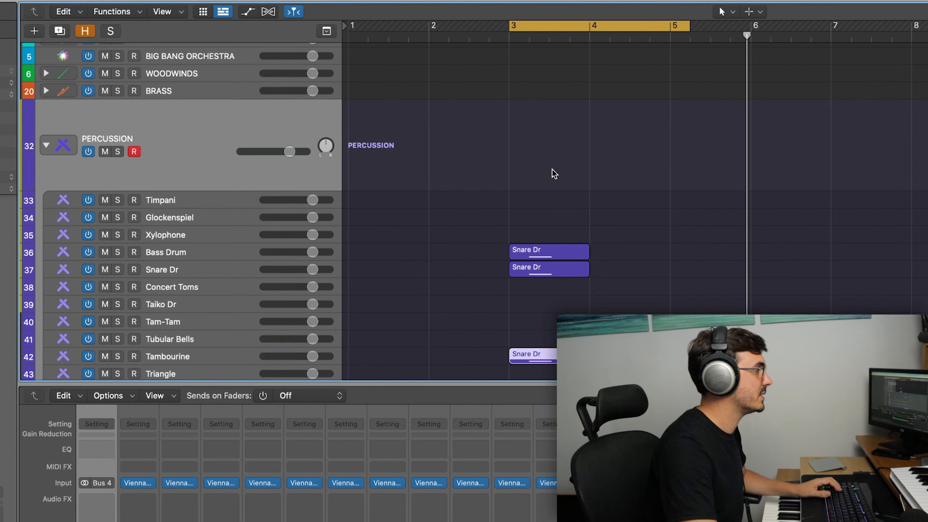
key("space")
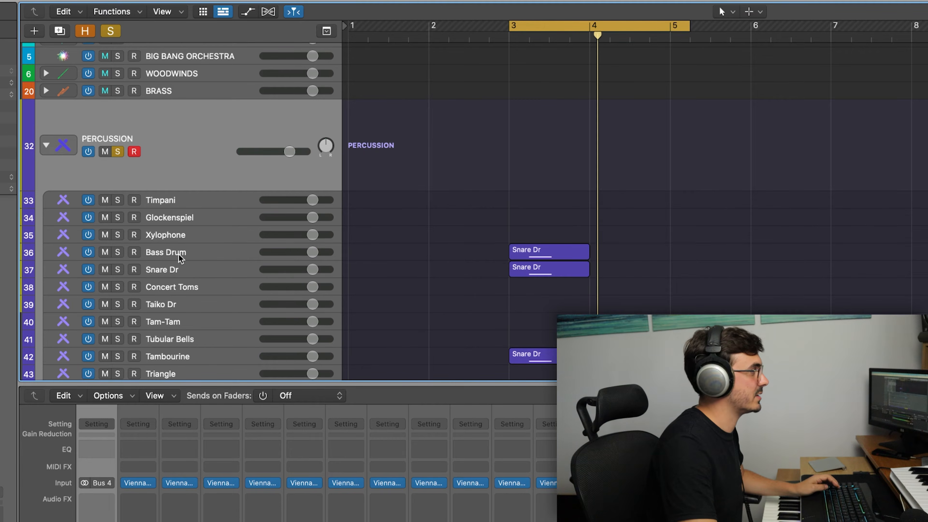
Select the Bass Drum, Snare Dr and Tambourine tracks together and solo the whole PERCUSSION stack
left_click(179, 258)
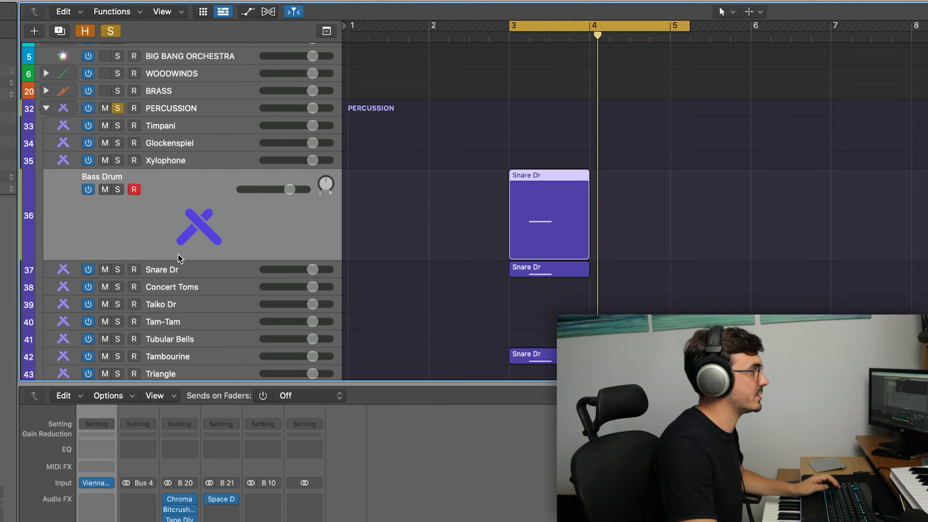
left_click(178, 269)
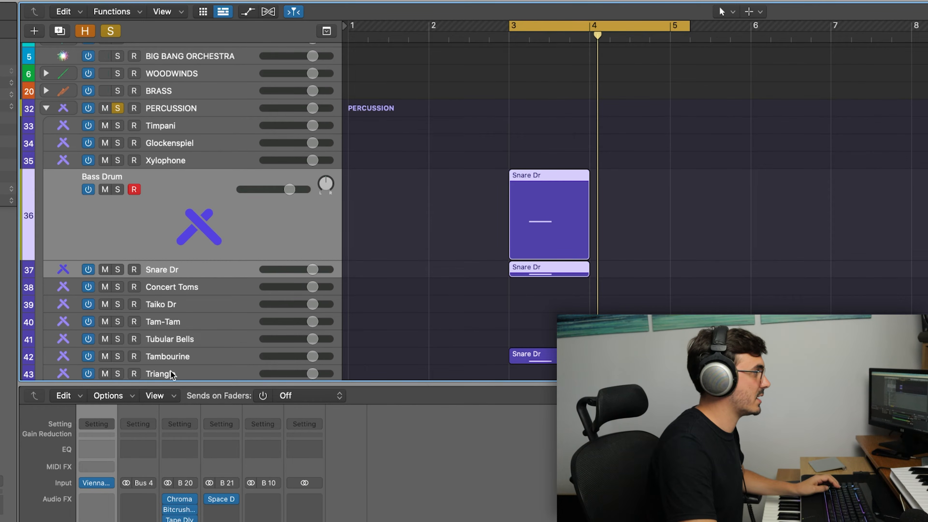
scroll(171, 371, "down", 1)
left_click(118, 348, "super")
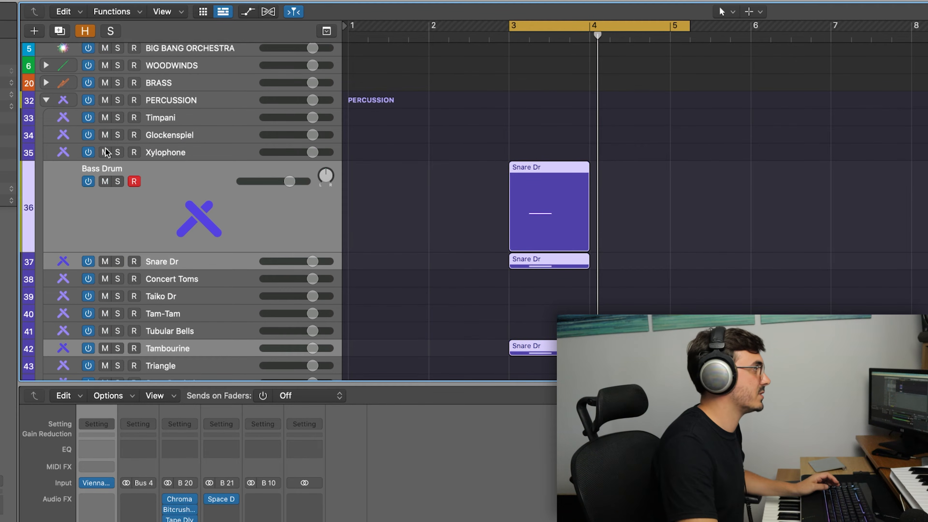
left_click(119, 101)
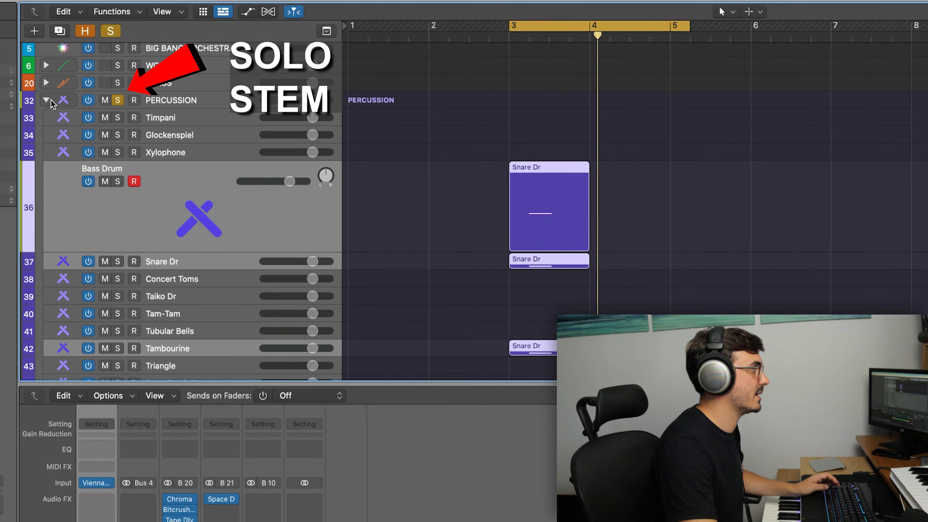
Display the PERCUSSION stack's Bus 4 channel and its instrument channels in the mixer
left_click(183, 152)
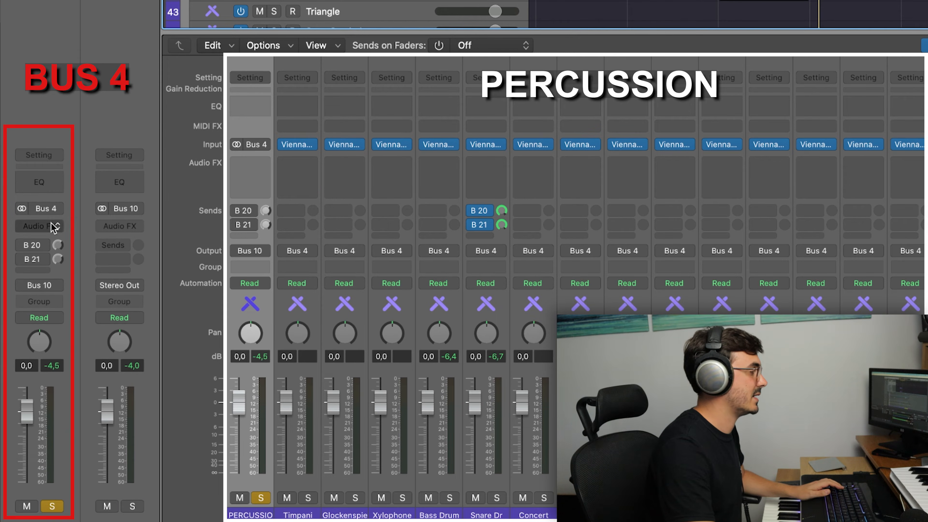
key("x")
key("x")
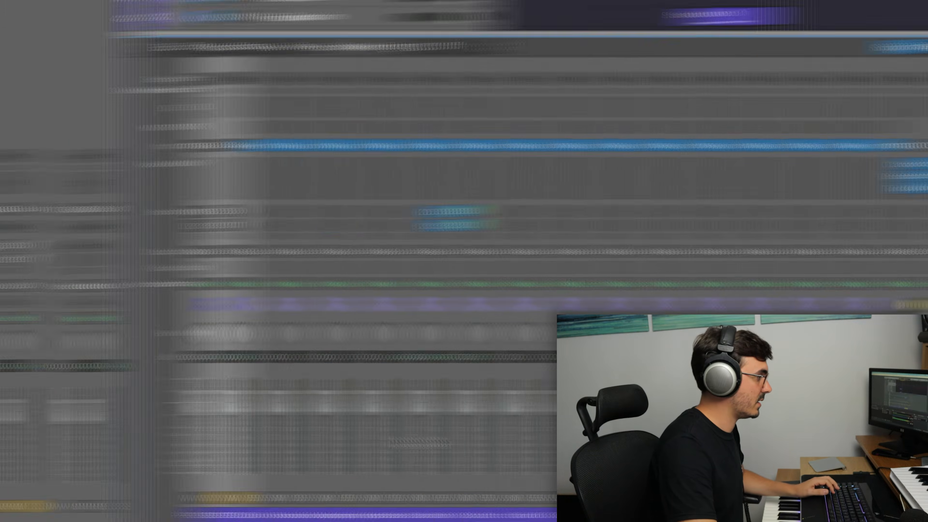
Bounce the soloed percussion as a 24-bit, 48000 Hz Wave file named PERC BOUNCE w FX in the Exports Test folder
left_click(358, 485)
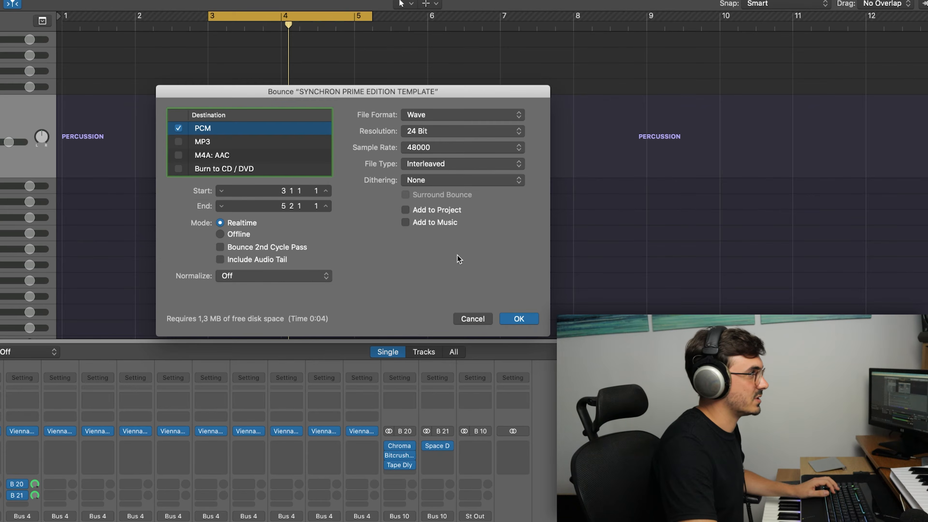
left_click(519, 318)
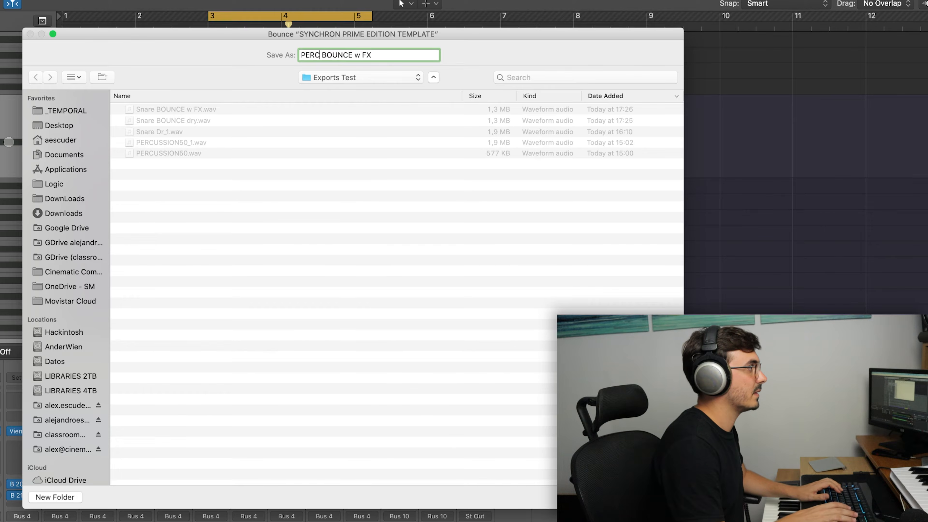
key("Return")
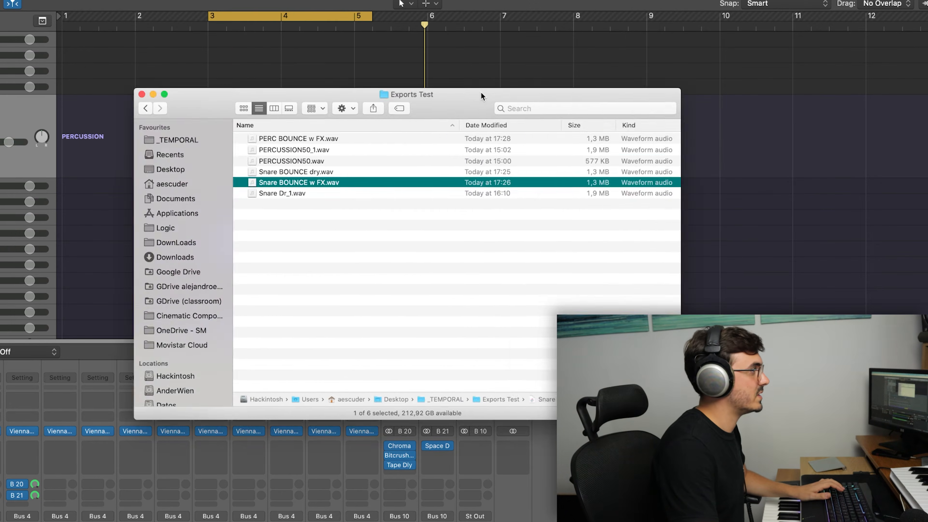
Preview the exported PERC BOUNCE w FX.wav file in the Exports Test folder in Finder
left_click_drag(481, 97, 283, 81)
left_click(189, 126)
key("space")
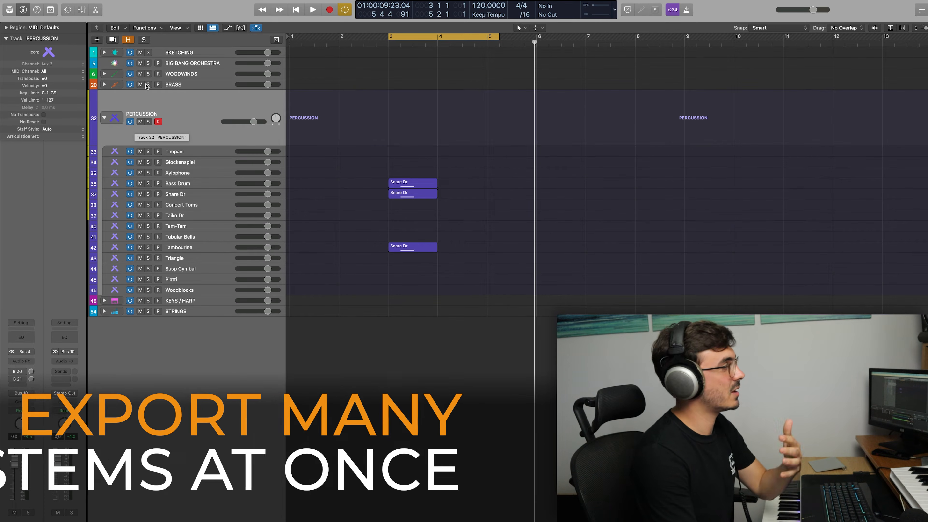
Select the Tambourine, Snare Dr and Bass Drum tracks together and open the export of the 3 tracks as audio files
left_click(104, 118)
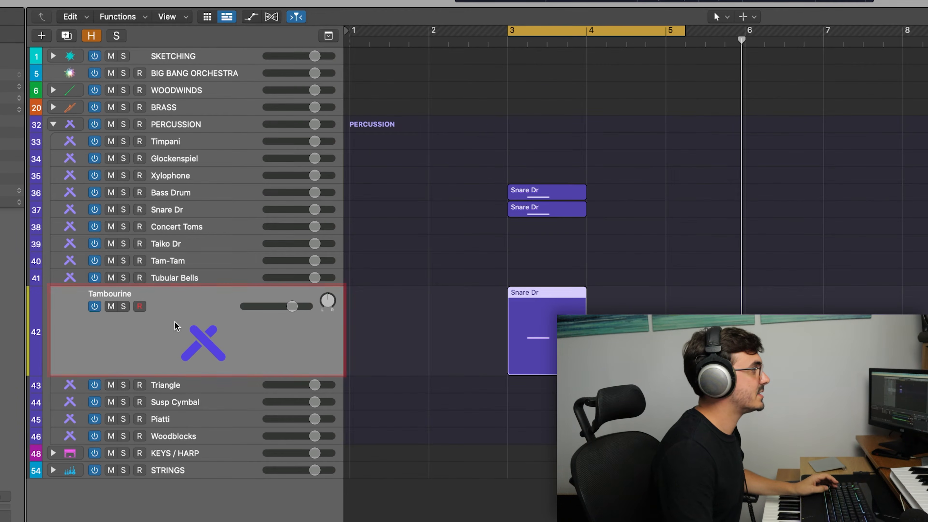
left_click(188, 211)
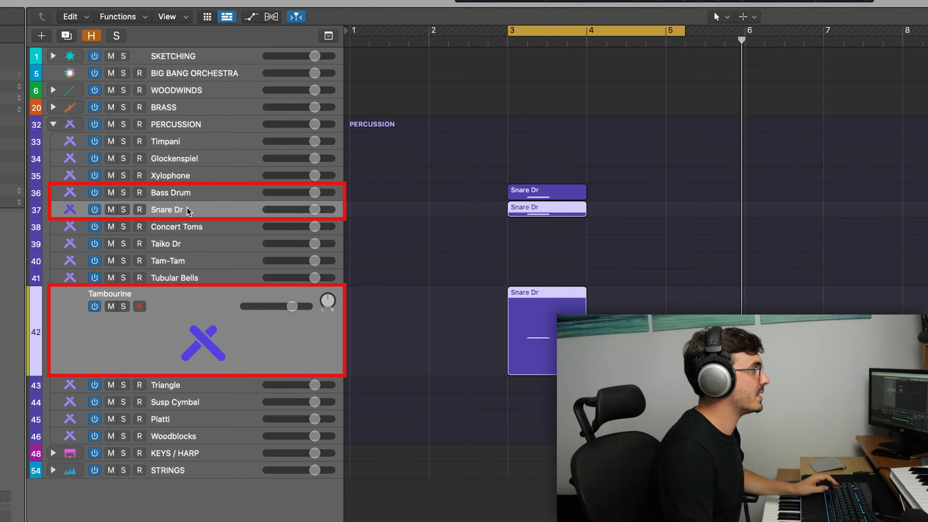
left_click(189, 194, "shift")
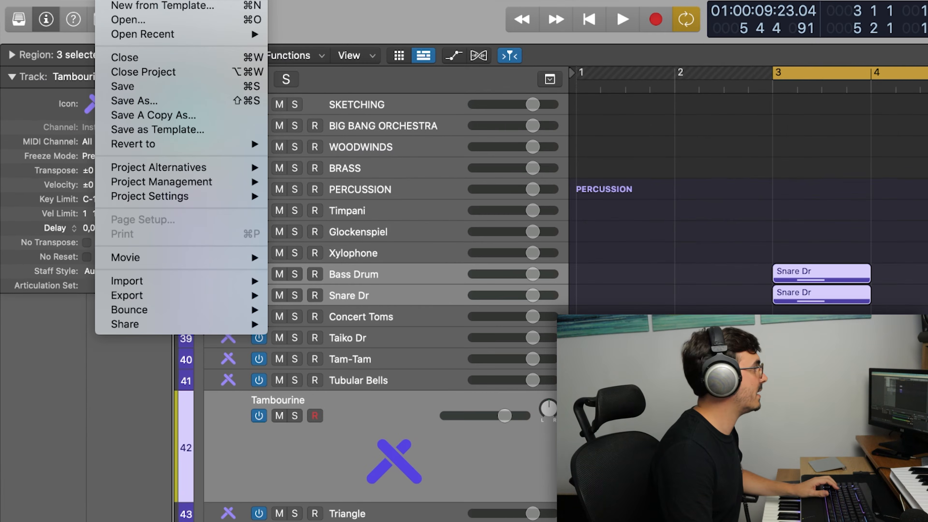
mouse_move(210, 296)
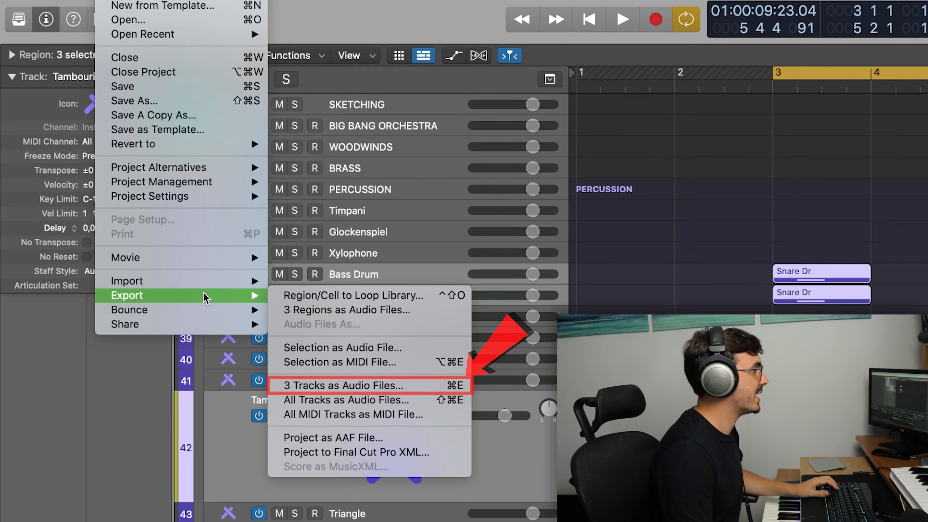
left_click(352, 384)
Export the three tracks to the Exports Test folder with the range Export Cycle Range Only, WAVE format and Normalize off
left_click_drag(375, 39, 308, 123)
left_click(211, 262)
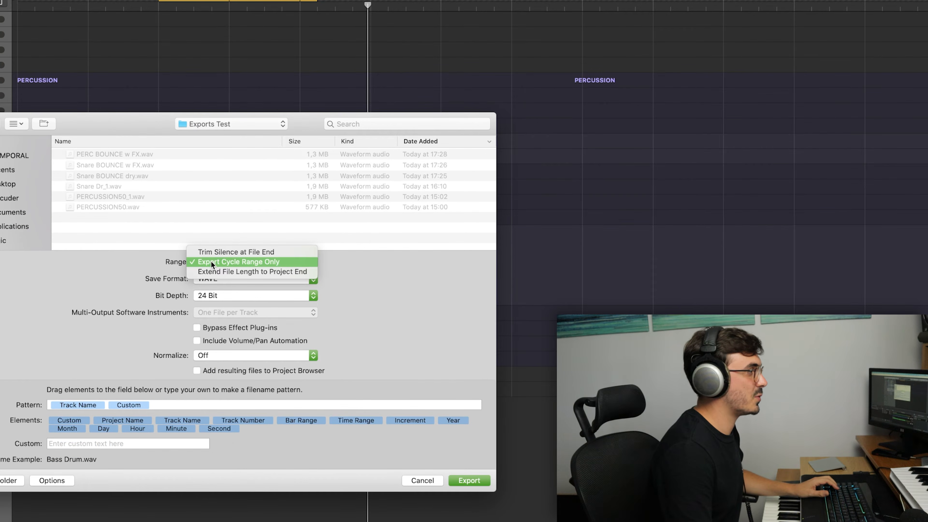
left_click(269, 262)
left_click(228, 278)
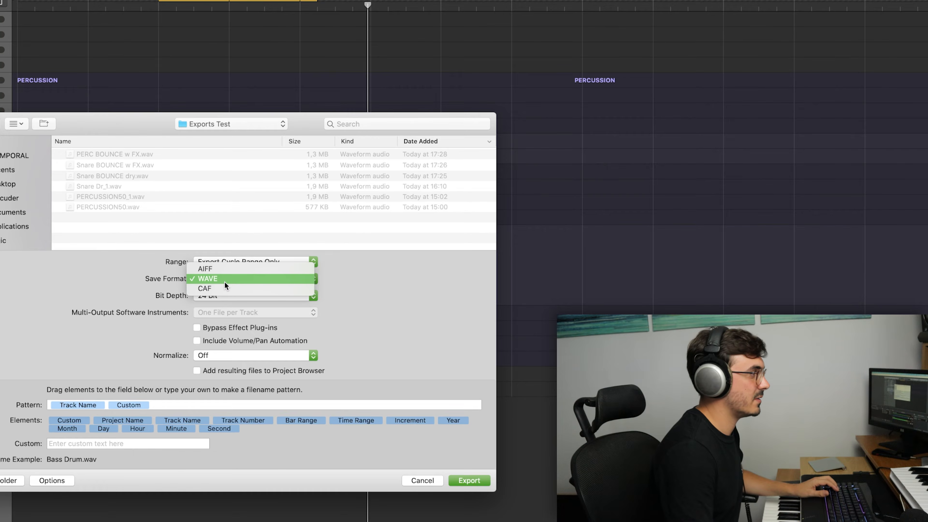
left_click(224, 281)
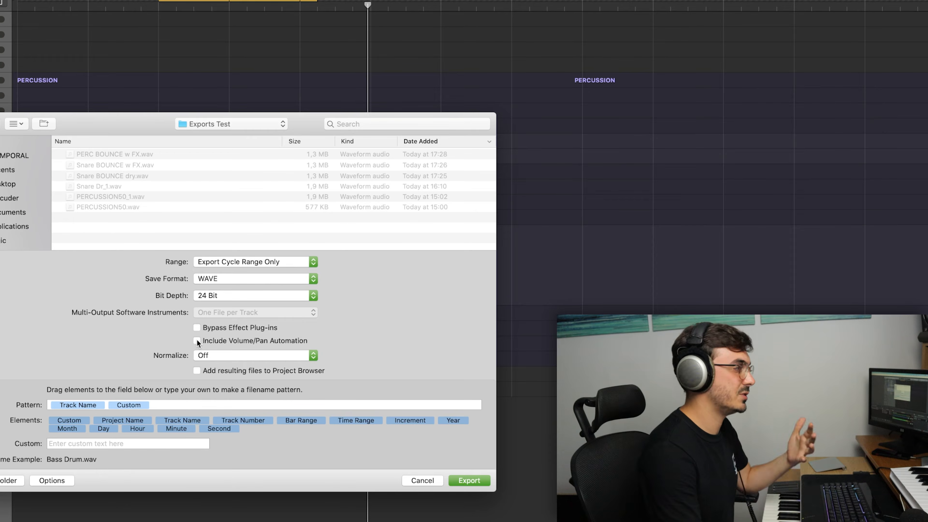
left_click(208, 356)
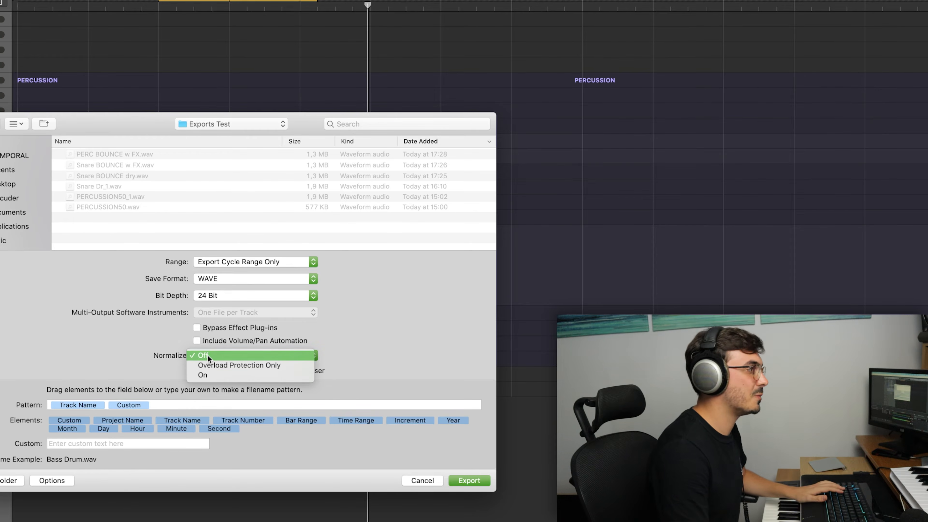
left_click(126, 342)
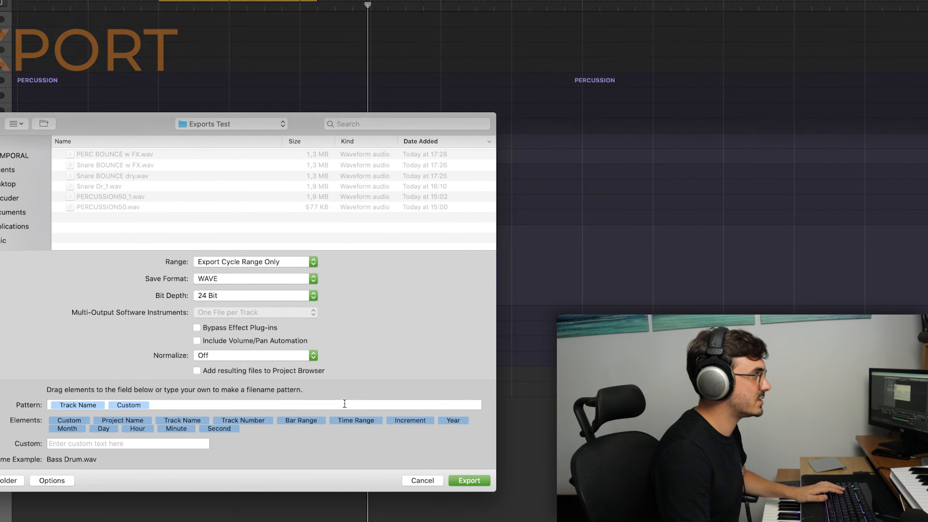
left_click(468, 480)
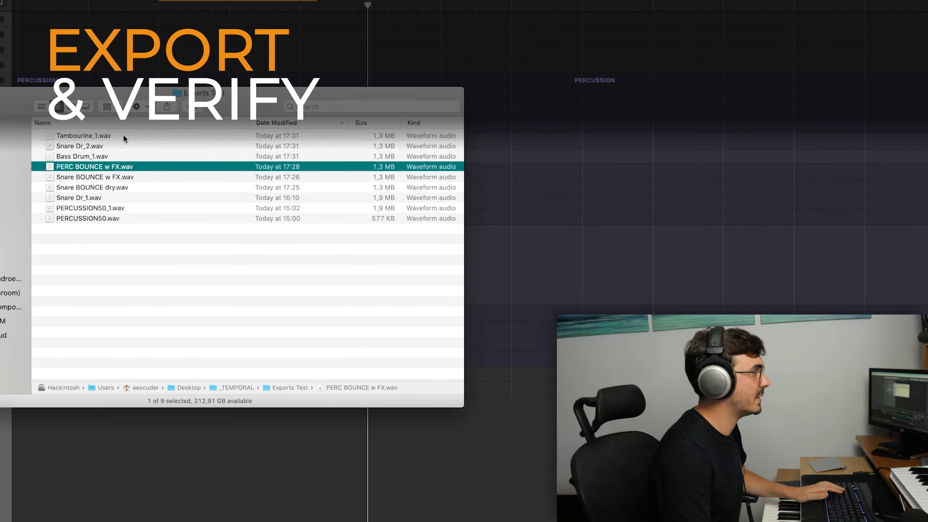
Preview the exported Tambourine_1.wav, Bass Drum_1.wav and Snare Dr_2.wav files in Finder
left_click(131, 136)
key("space")
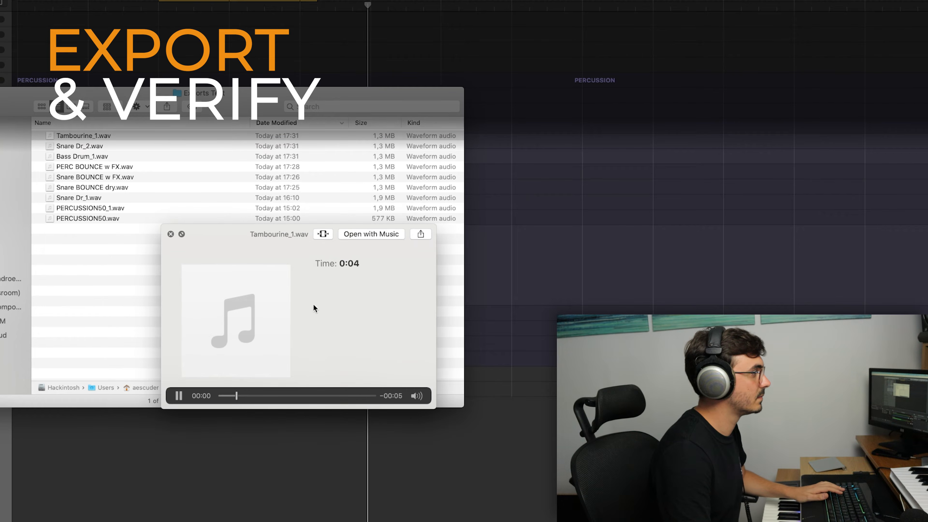
key("space")
left_click(131, 158)
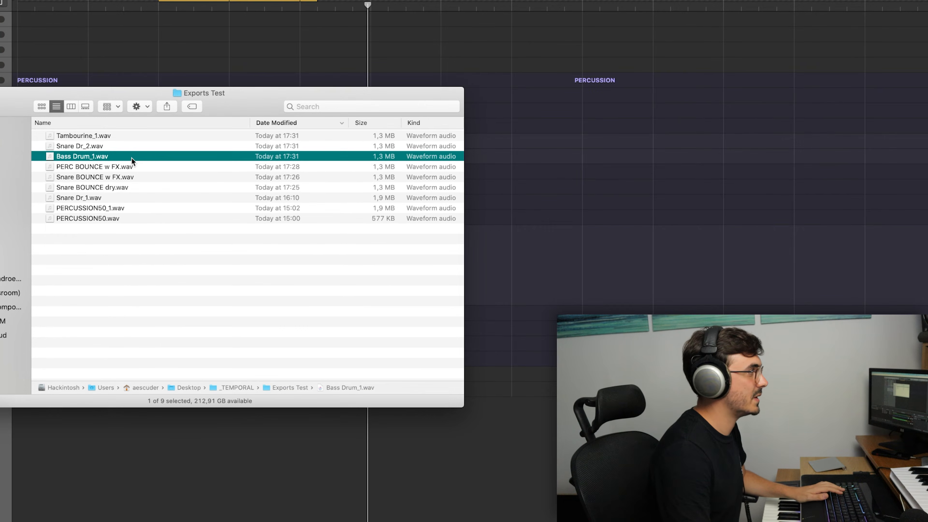
key("space")
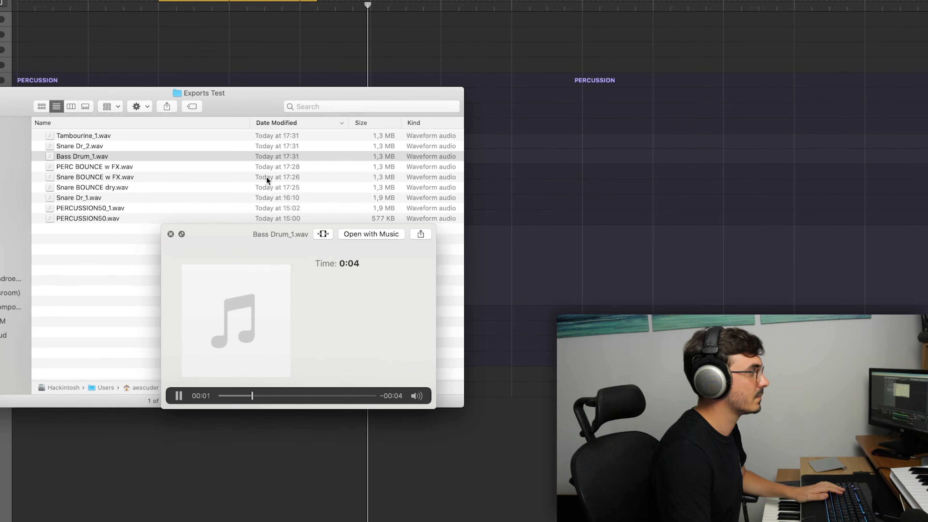
key("space")
left_click(125, 146)
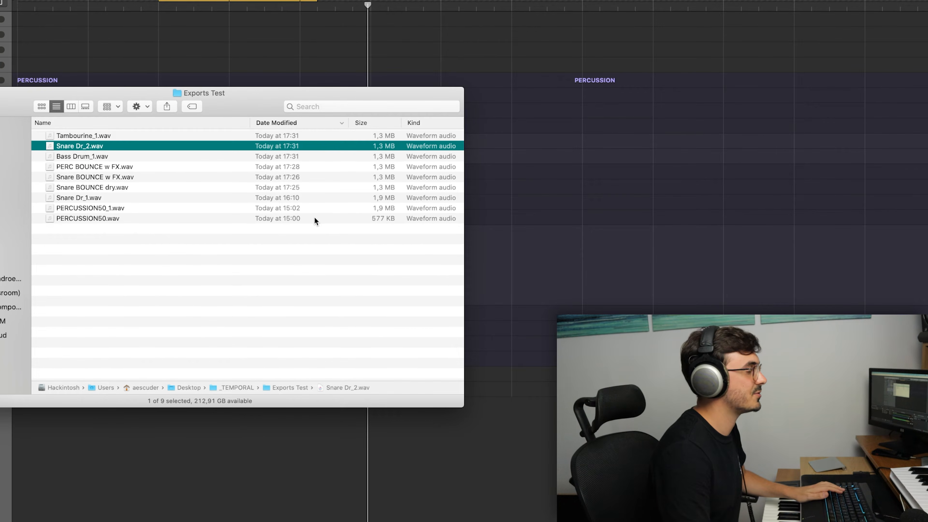
key("space")
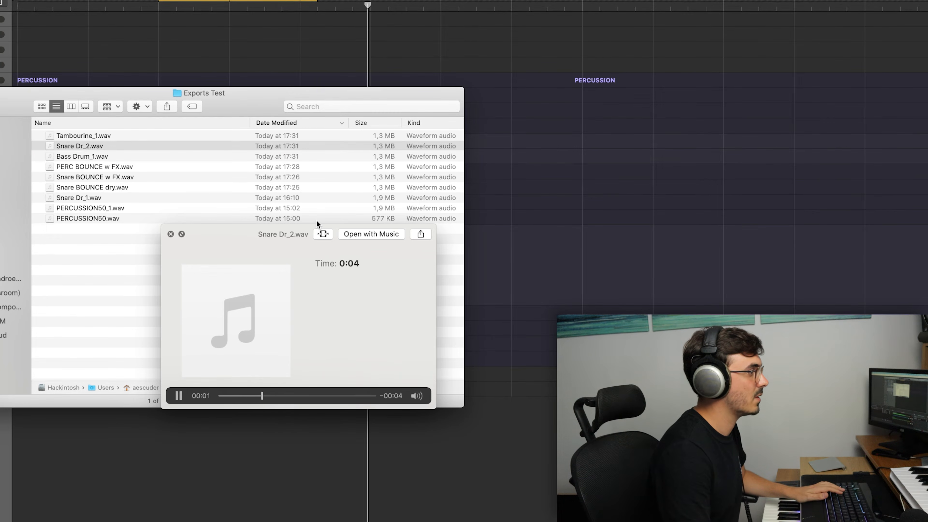
key("space")
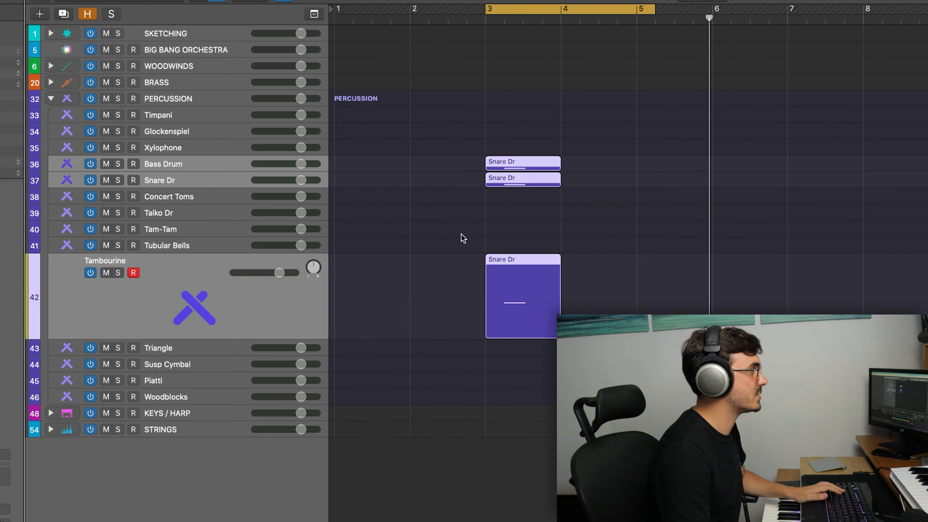
Solo the Snare Dr track in the project and play it back for comparison with the exported file
left_click(474, 231)
left_click(117, 182)
key("space")
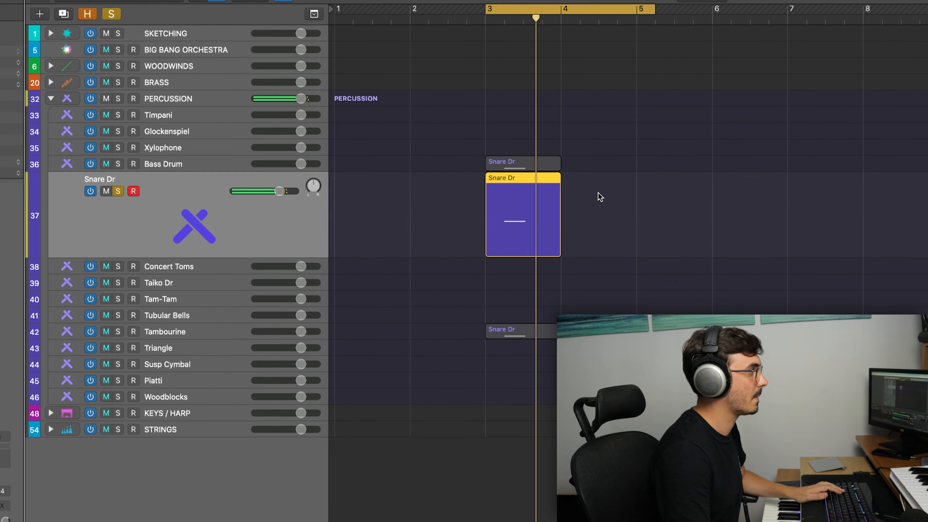
key("space")
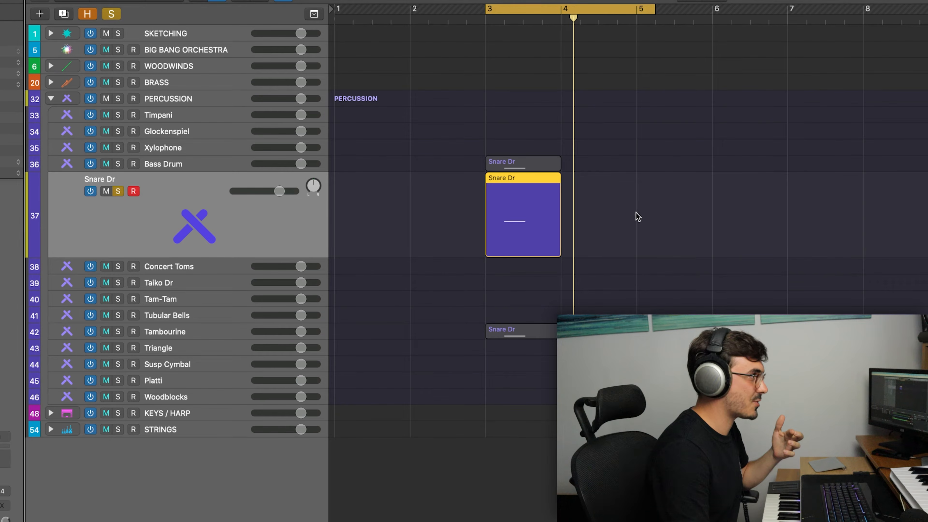
Turn off the Snare Dr solo and export the PERCUSSION stack track as an audio file to the Exports Test folder
left_click(163, 98)
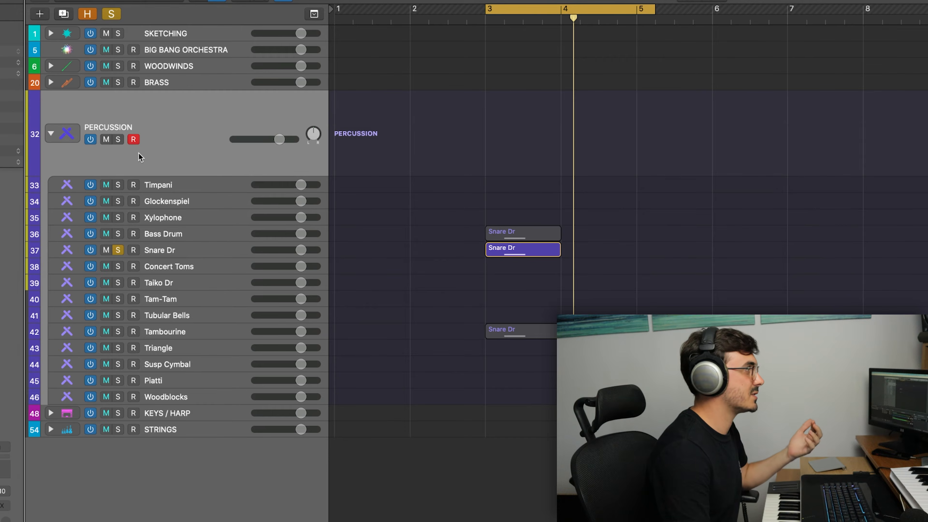
left_click(118, 250)
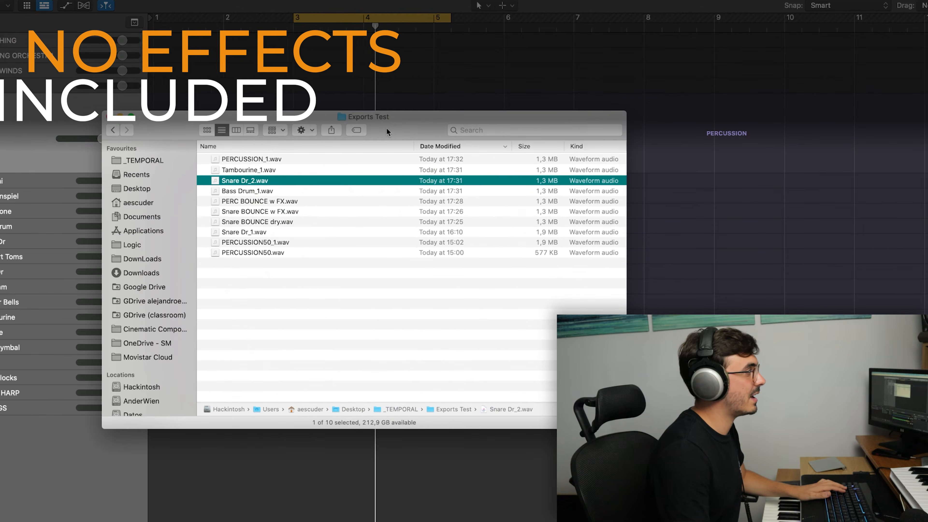
Preview the exported PERCUSSION_1.wav file in the Exports Test folder in Finder
left_click(285, 161)
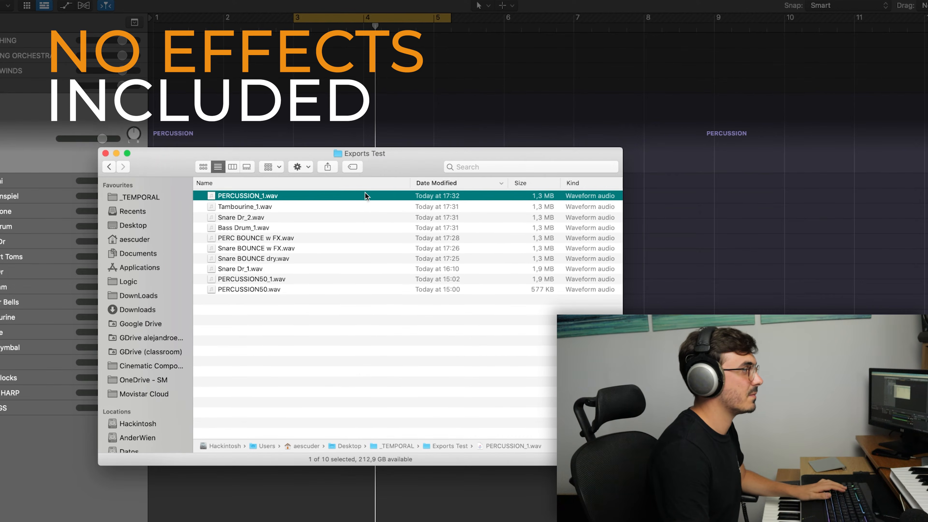
key("space")
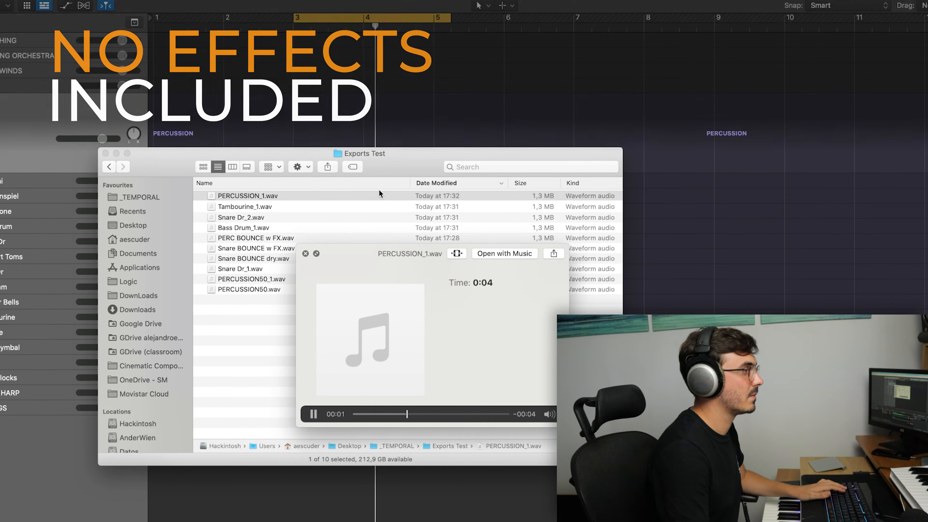
key("space")
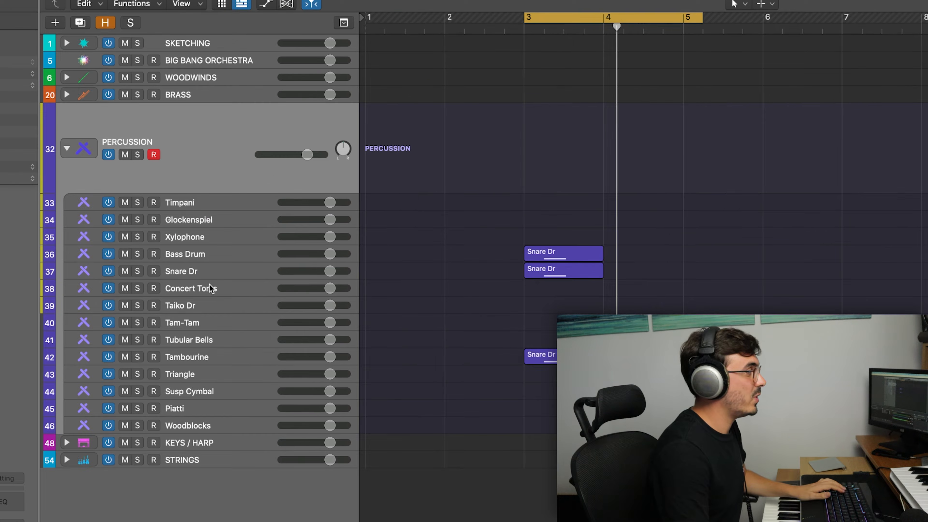
Select the PERCUSSION stack and display its channels in the mixer
left_click(208, 284)
left_click(198, 203)
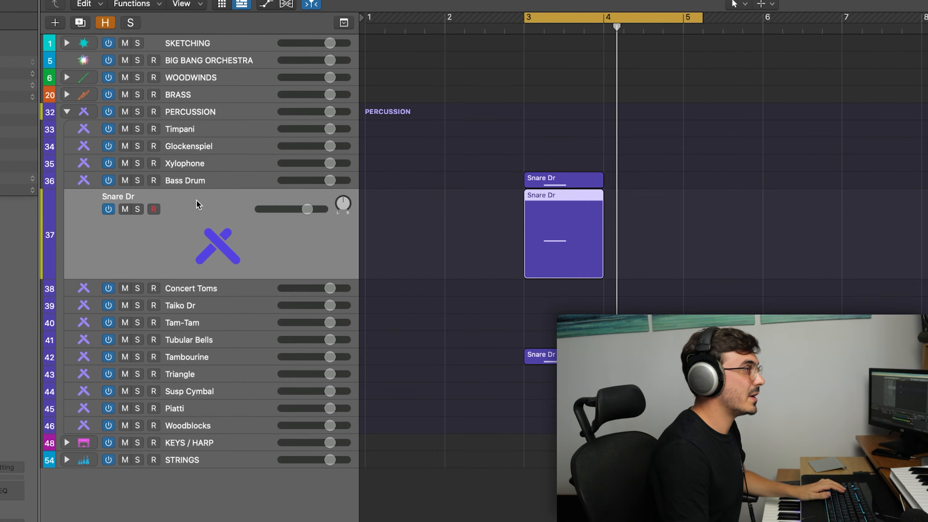
left_click(203, 113)
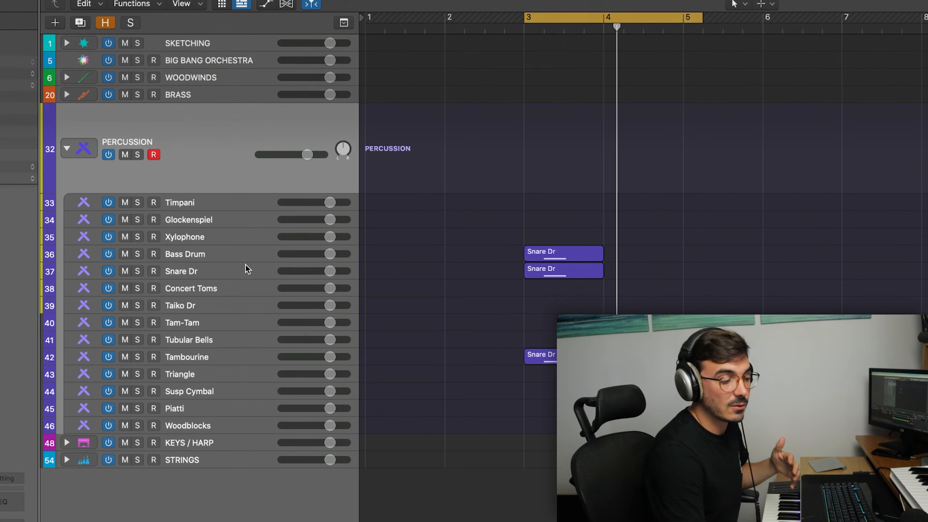
key("x")
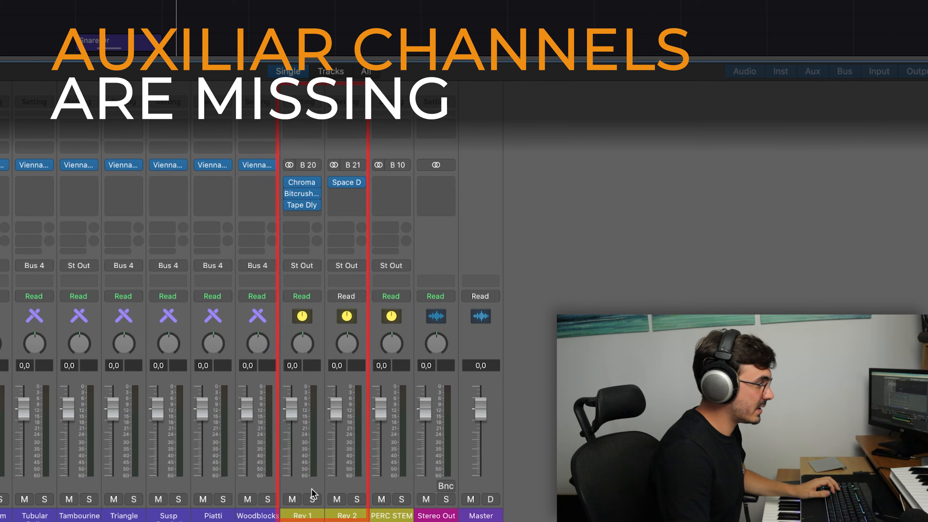
Play the project and examine the Rev 1 and Rev 2 auxiliary channels in the mixer
left_click(300, 484)
left_click(342, 481)
left_click(301, 483)
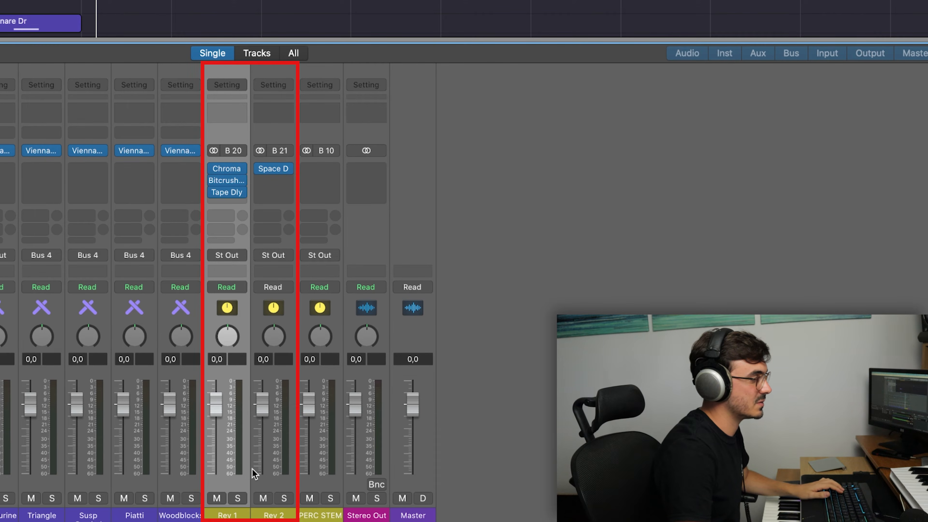
key("space")
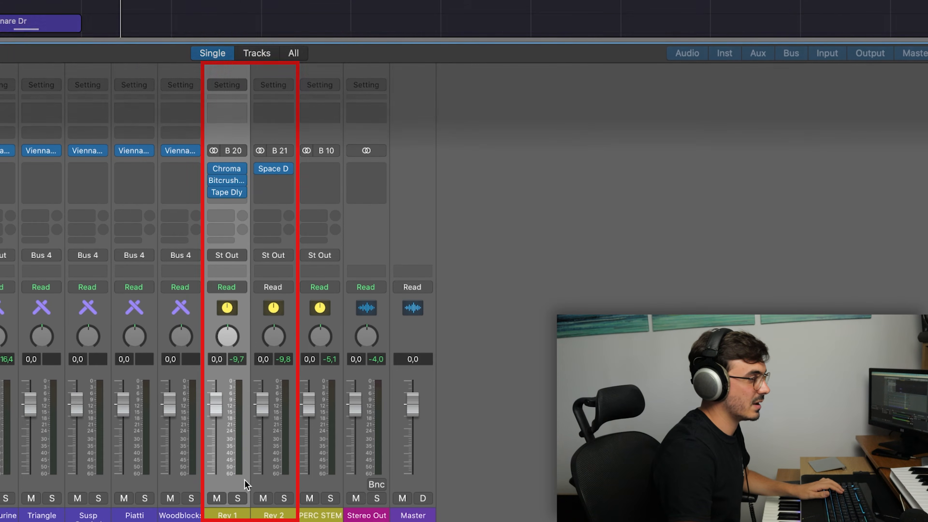
left_click(266, 482)
left_click(244, 483)
left_click(266, 483)
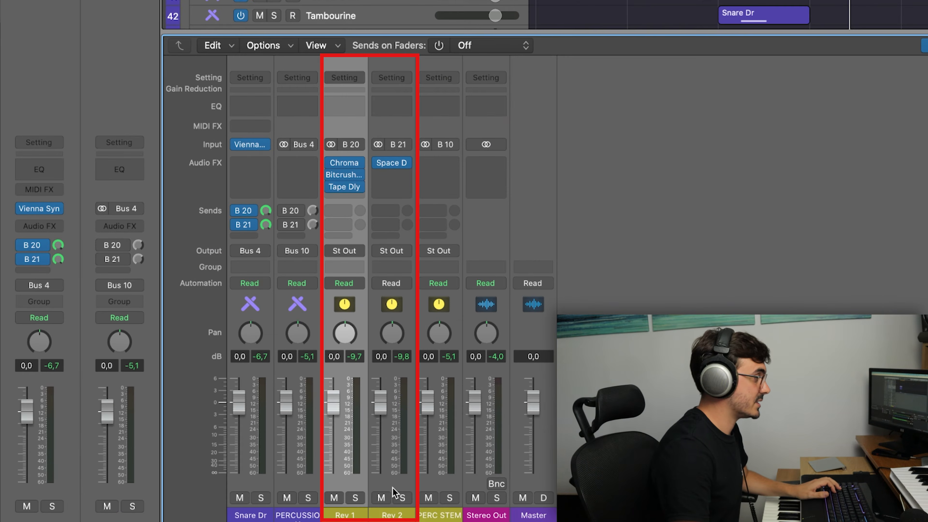
Select the Rev 1 and Rev 2 auxiliary channels together and create tracks for them in the arrangement
left_click(393, 486, "shift")
right_click(402, 483)
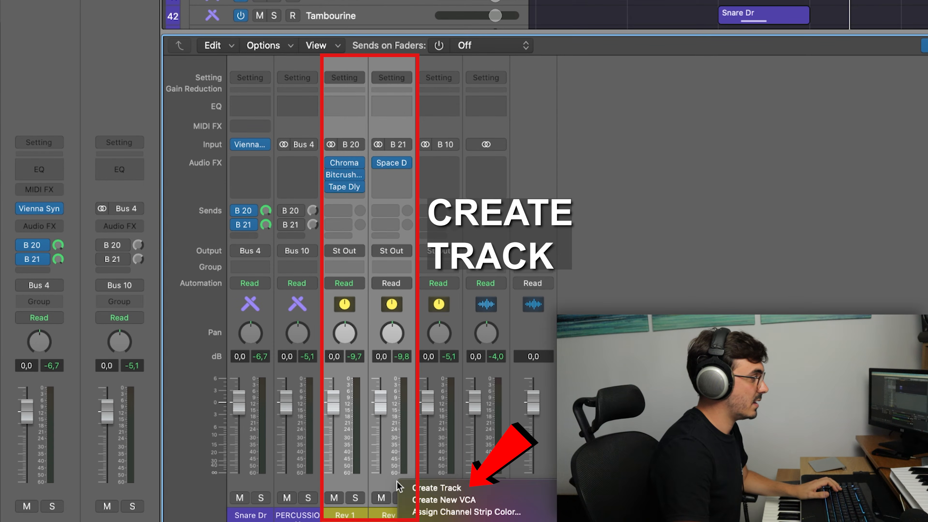
left_click(429, 487)
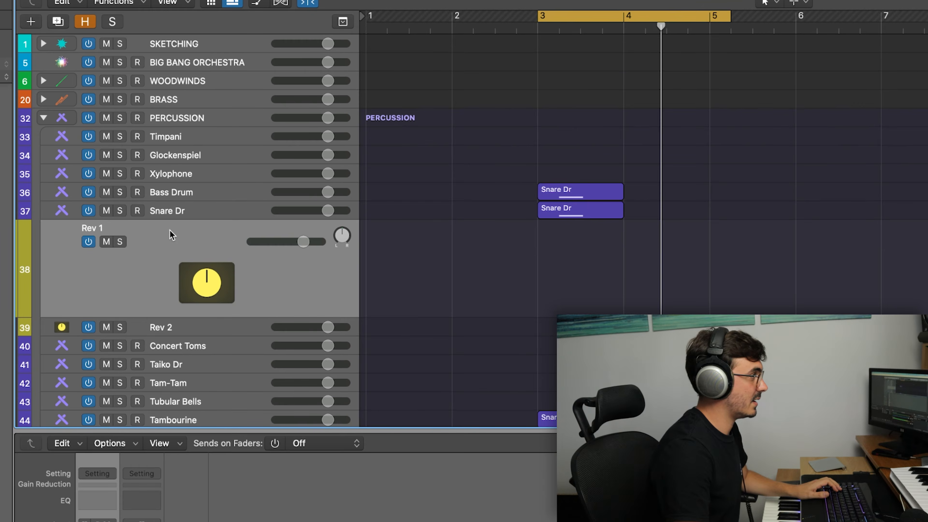
Place the two reverb auxiliary tracks below STRINGS and export the PERCUSSION, FXs and Rev 2 tracks as audio files
left_click(179, 331)
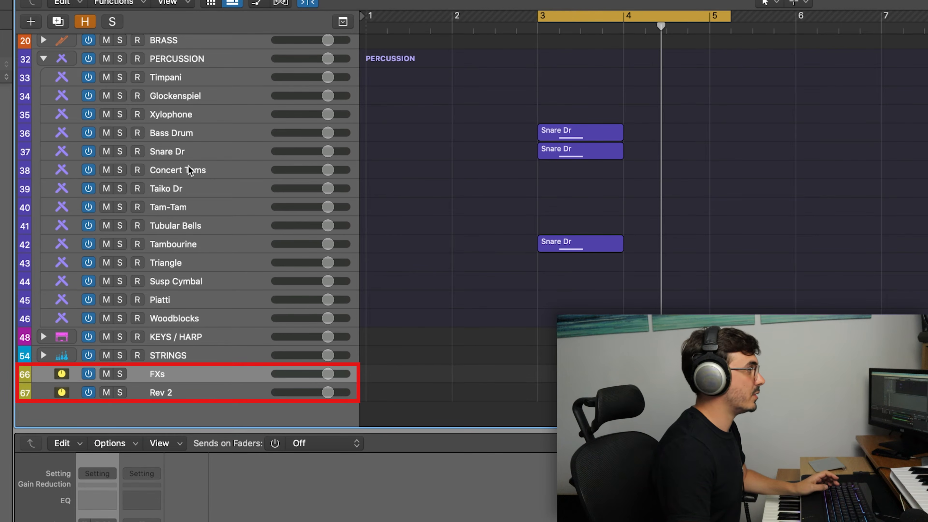
left_click(187, 57)
scroll(196, 292, "down", 5)
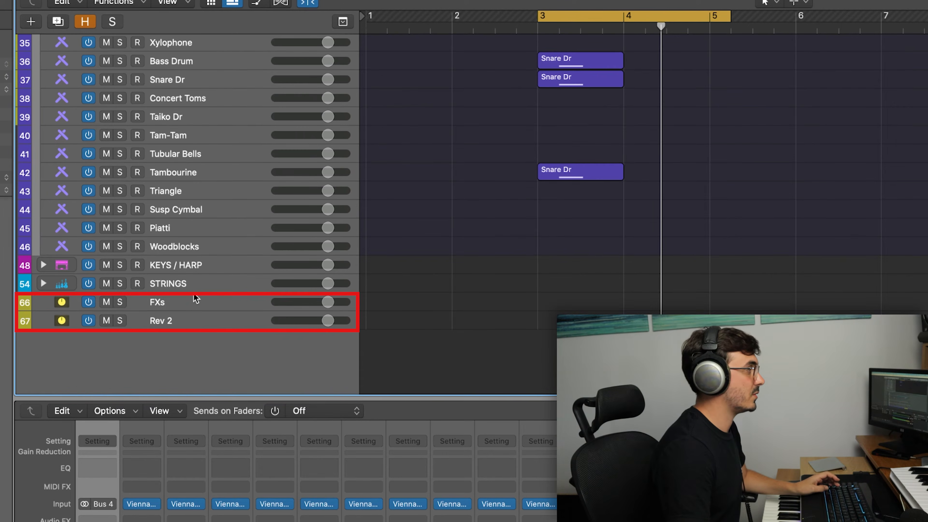
left_click(190, 300)
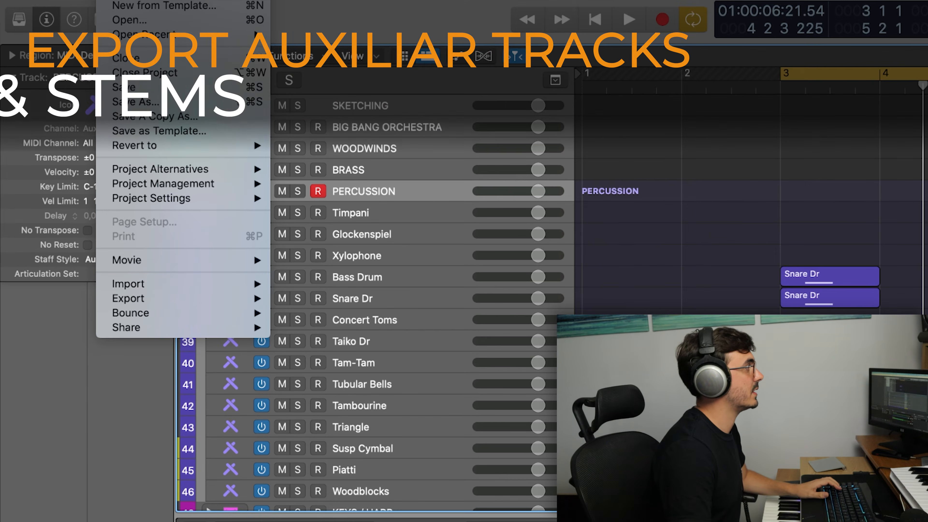
mouse_move(212, 309)
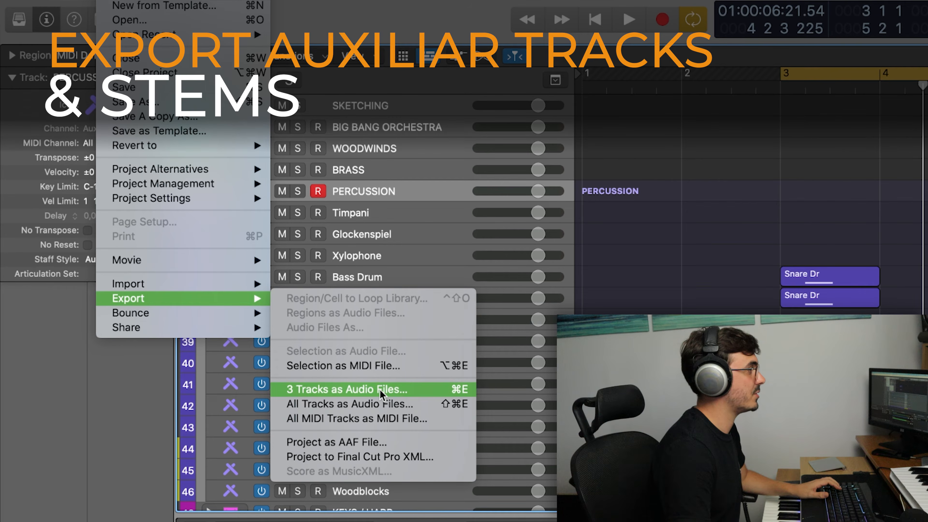
left_click(381, 390)
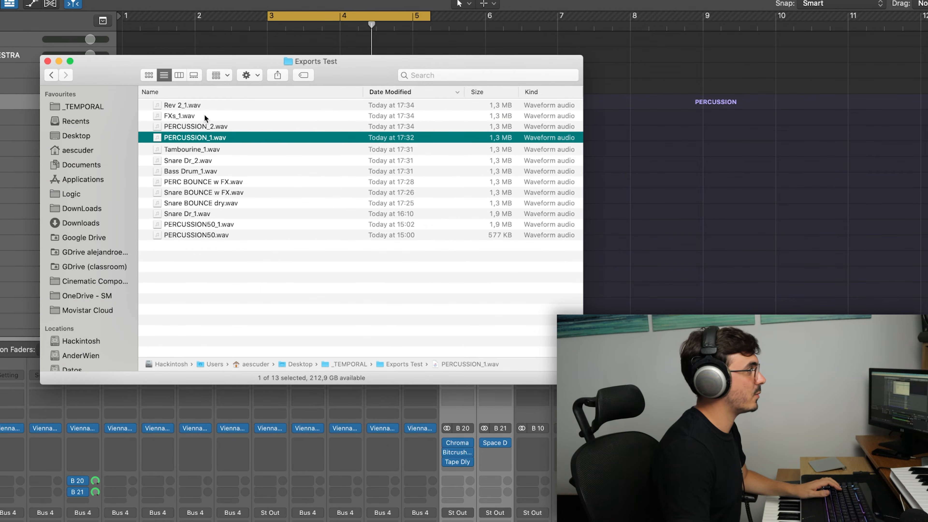
Preview PERCUSSION_2.wav, FXs_1.wav and Rev 2_1.wav one after another in the Exports Test folder in Finder
left_click(224, 130)
key("space")
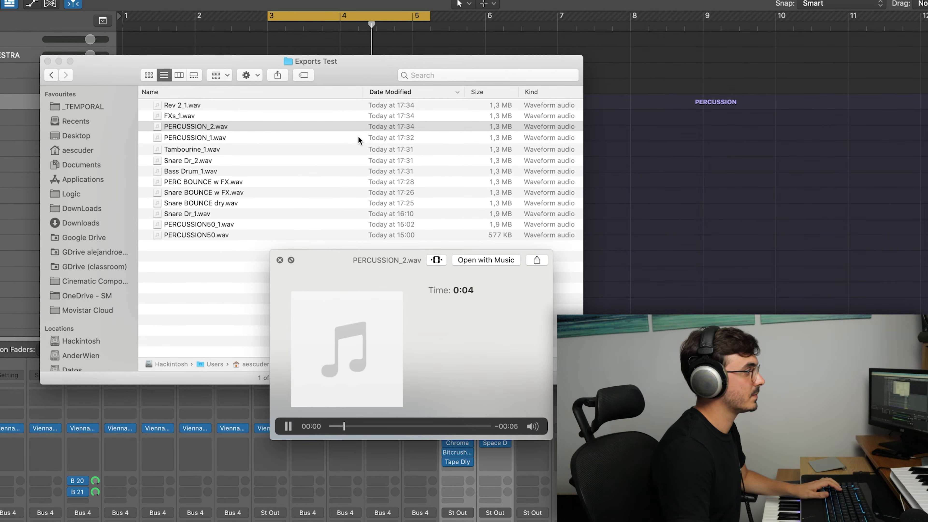
key("space")
left_click(210, 115)
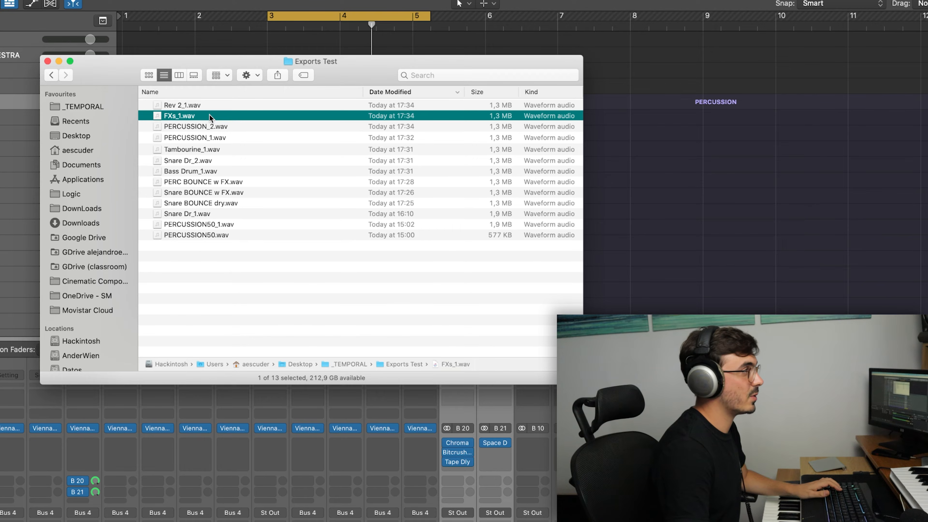
key("space")
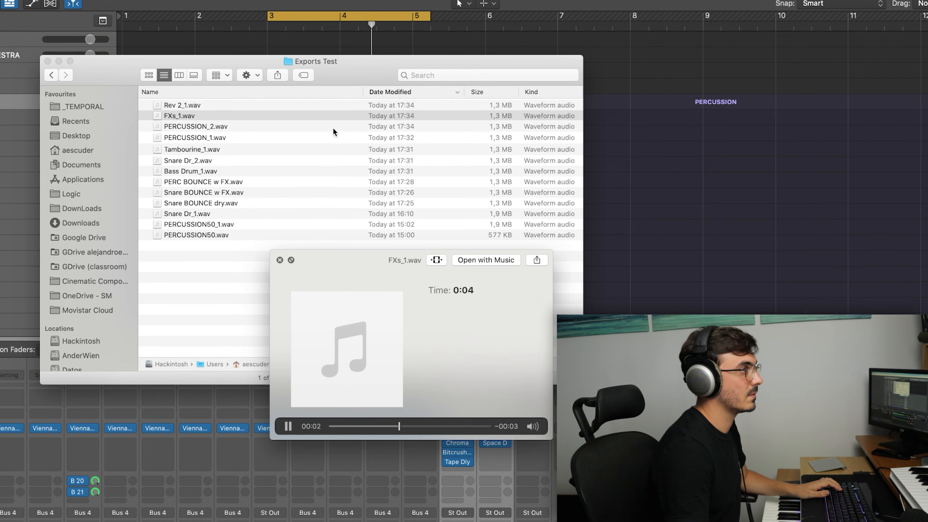
key("space")
left_click(244, 105)
key("space")
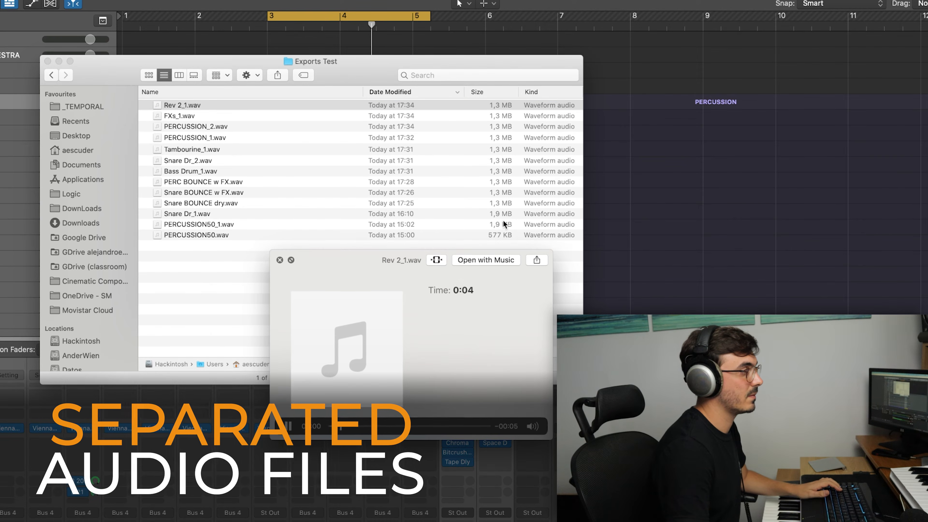
key("space")
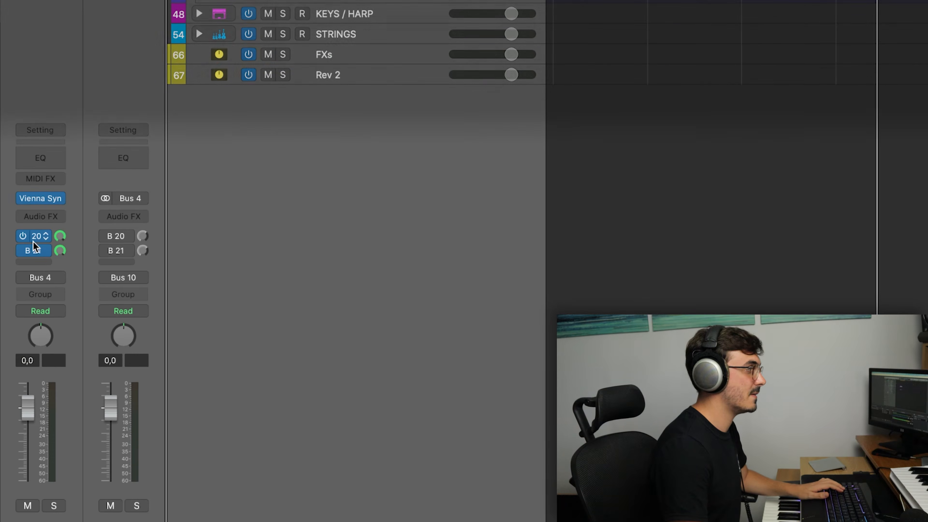
Select the Rev 2, FXs and Snare Dr tracks in turn to examine their channel strips and sends
left_click(344, 75)
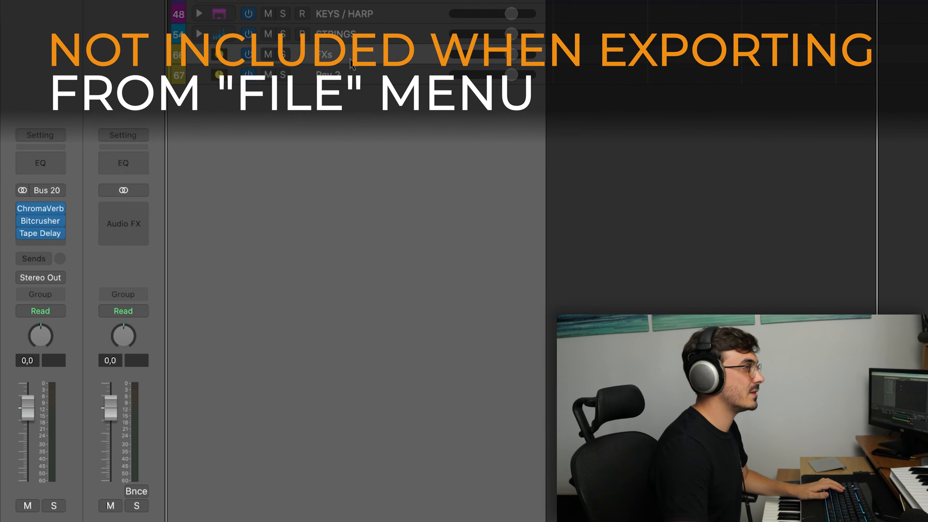
left_click(343, 55)
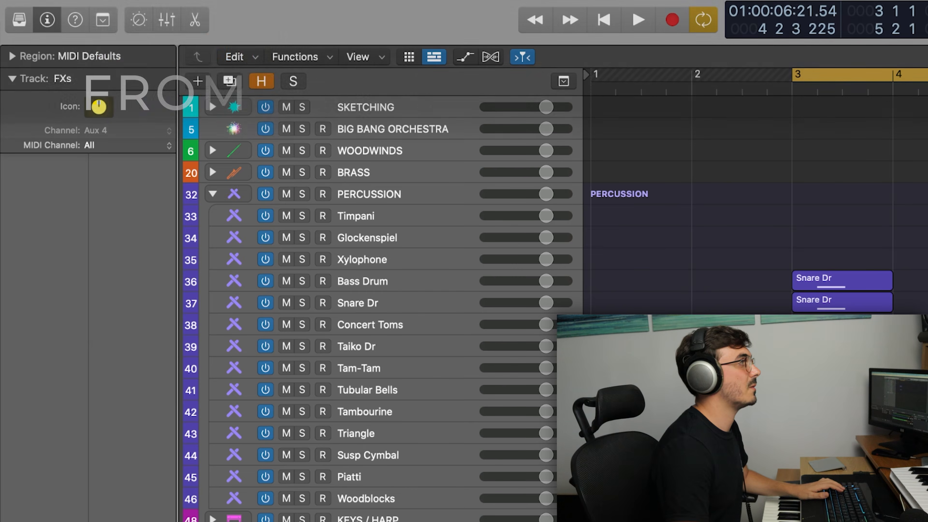
left_click(117, 0)
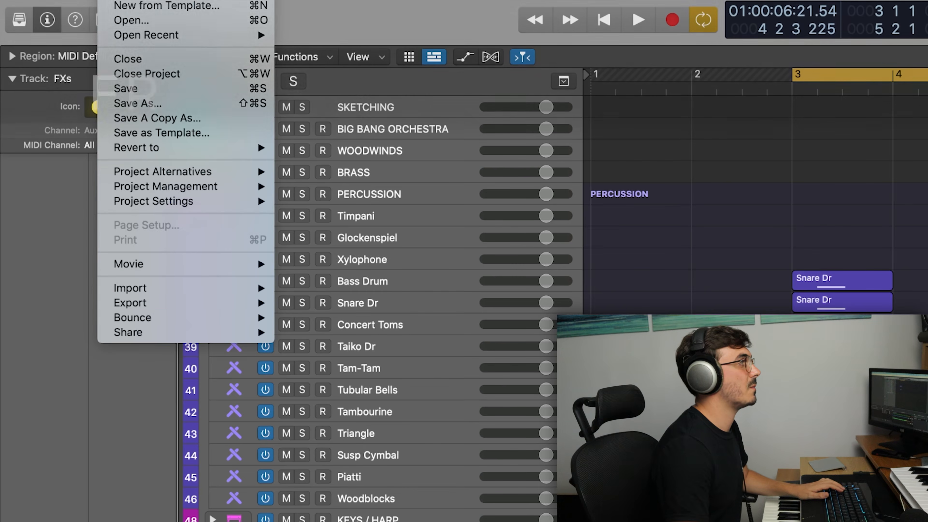
mouse_move(158, 309)
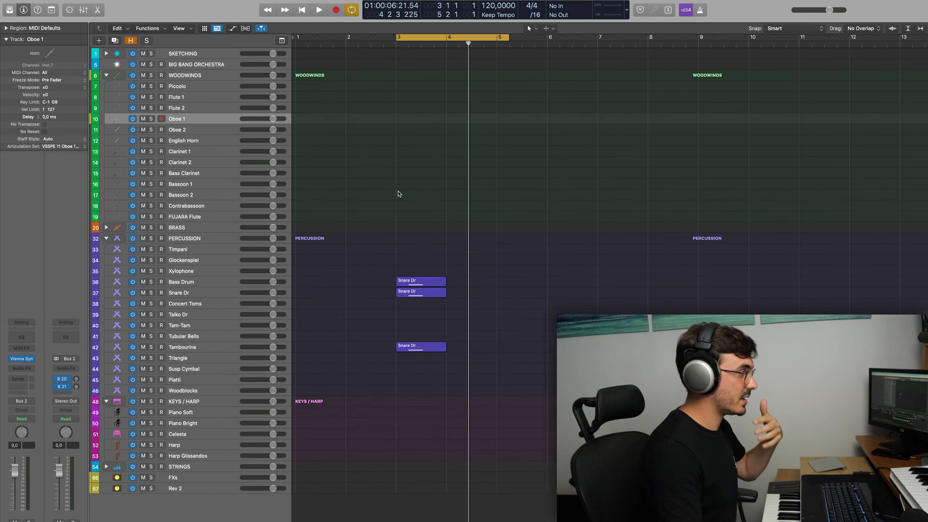
left_click(182, 488)
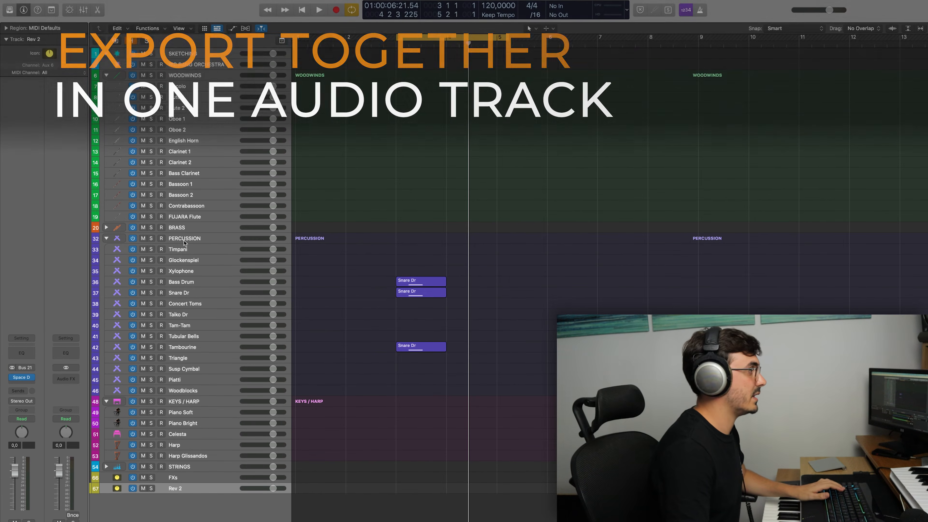
left_click(226, 292)
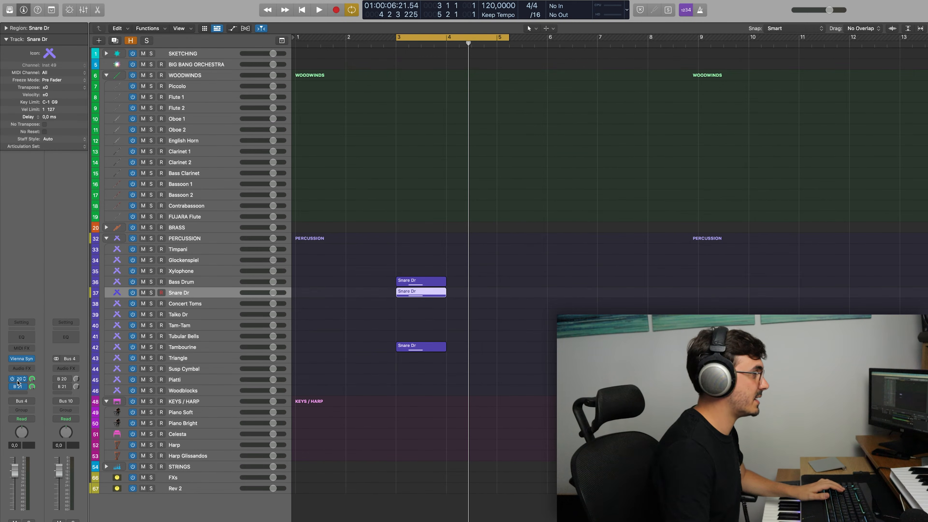
Show the mixer and set the output of the FXs and Rev 2 channels together to Bus 4, feeding PERCUSSION
key("x")
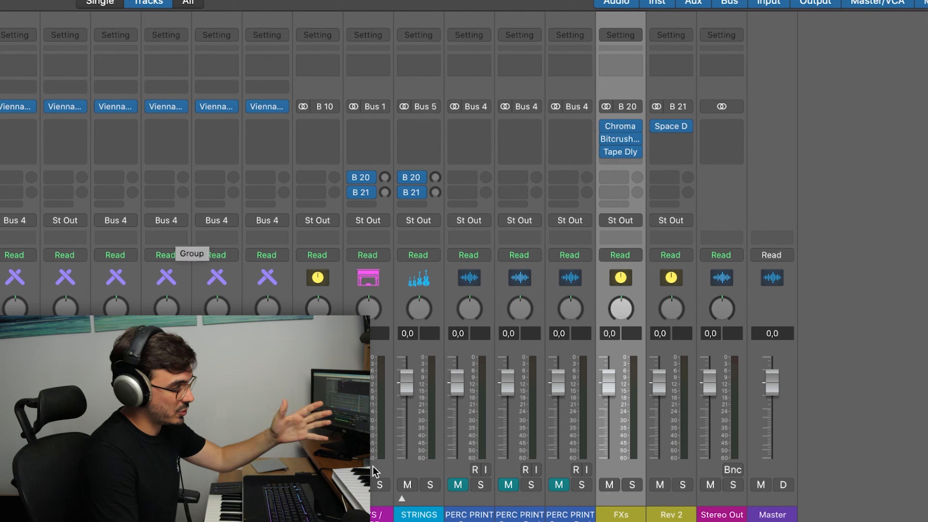
left_click(664, 464)
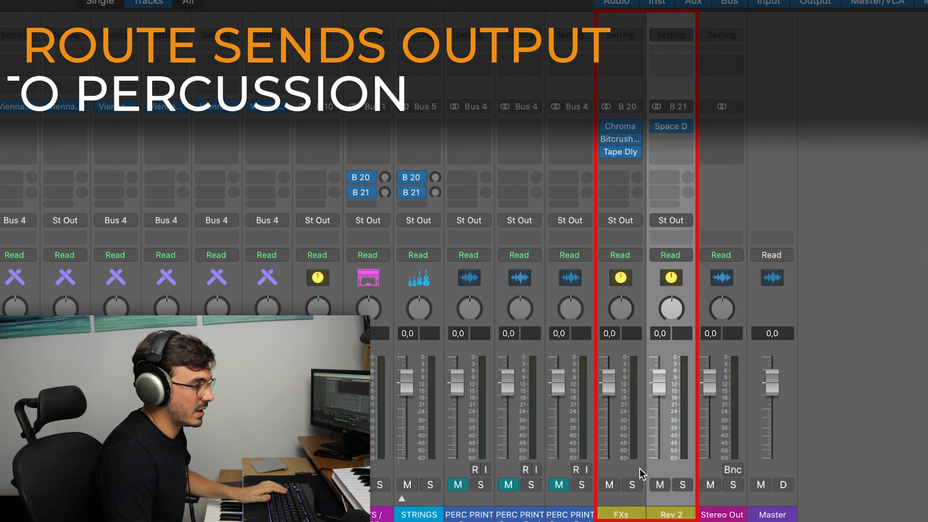
left_click(630, 469)
left_click(665, 463, "shift")
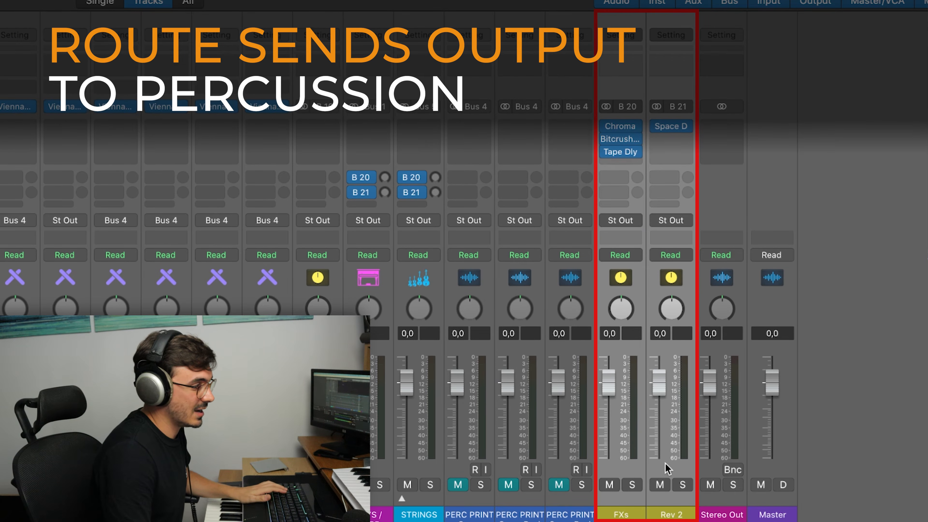
left_click(632, 220)
mouse_move(652, 271)
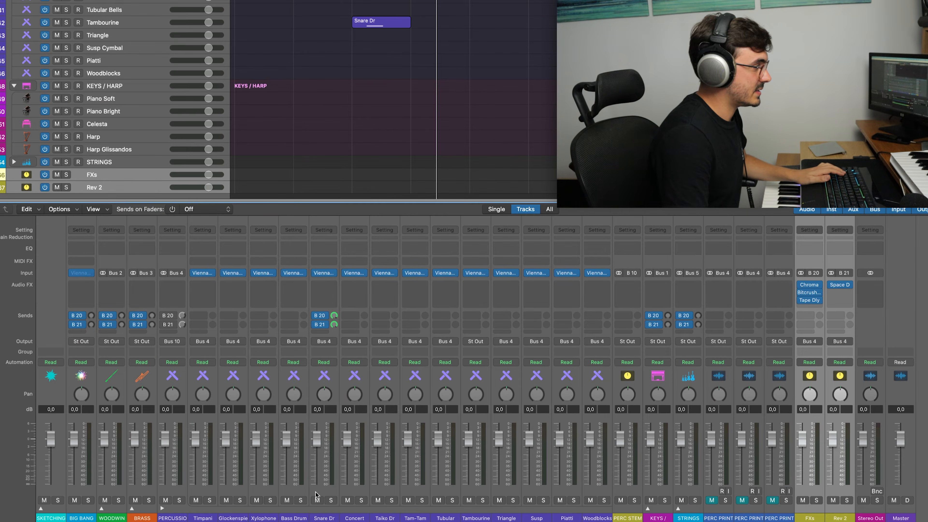
Examine the routing of the Snare Dr and PERCUSSION channels in the mixer
left_click(317, 494)
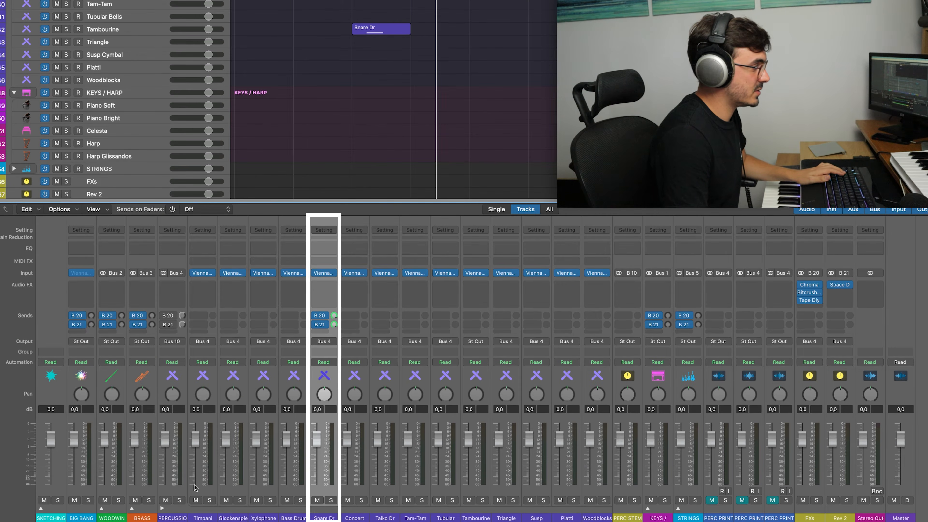
left_click(175, 489)
left_click(324, 487)
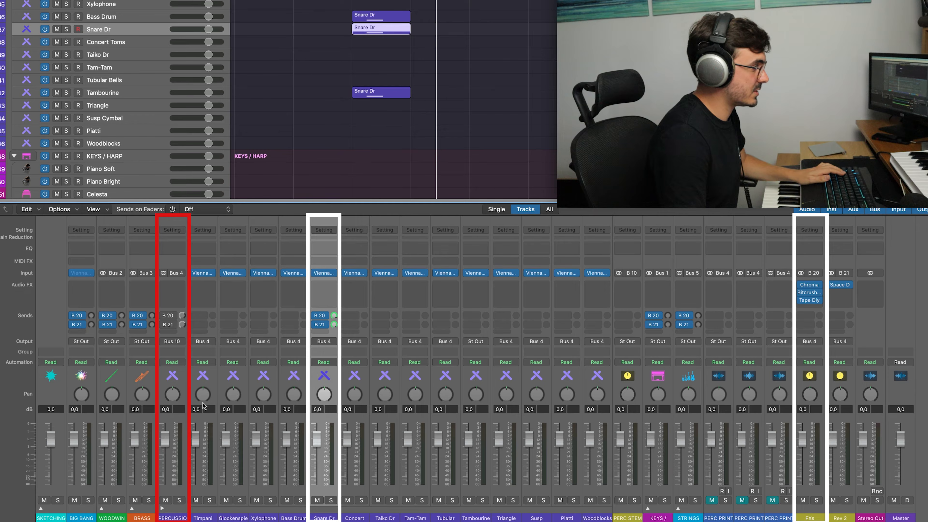
Export the PERCUSSION stack as an audio file and preview the new file in the Exports Test folder in Finder
left_click(175, 493)
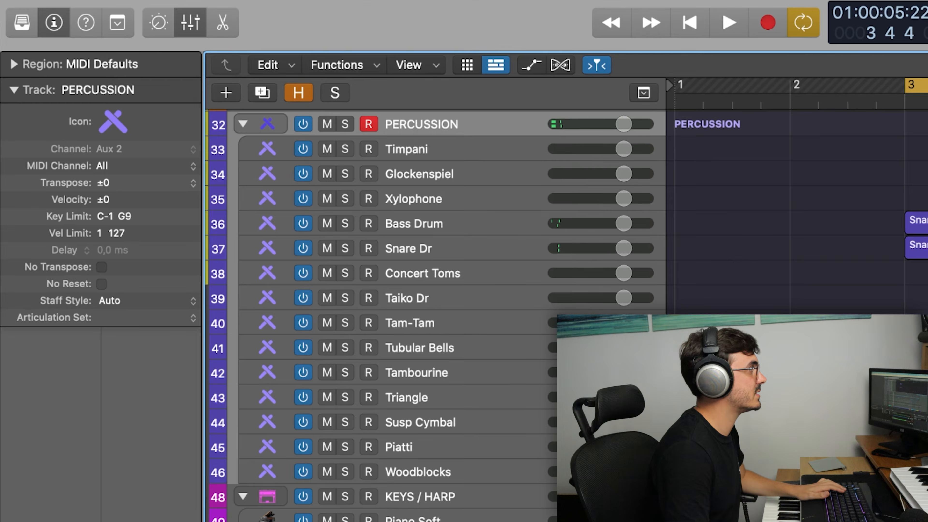
left_click(128, 1)
mouse_move(255, 345)
left_click(435, 449)
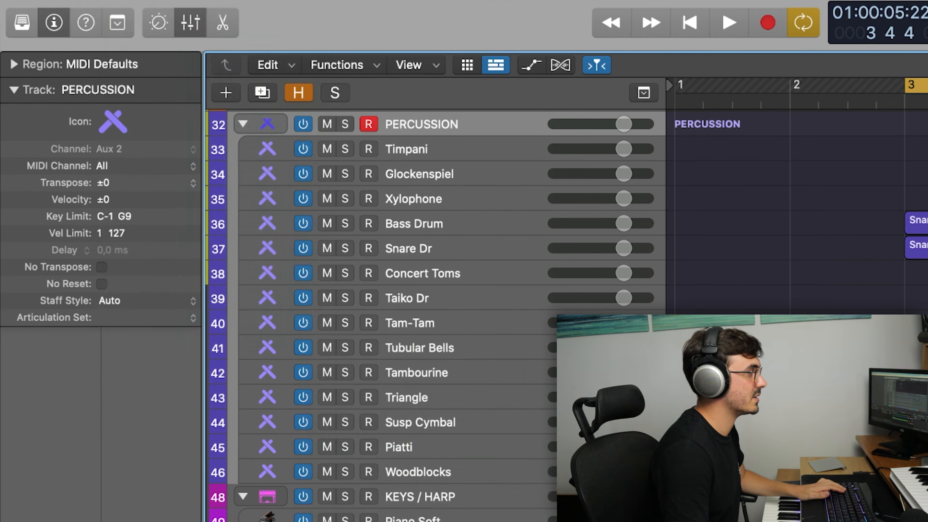
left_click(531, 372)
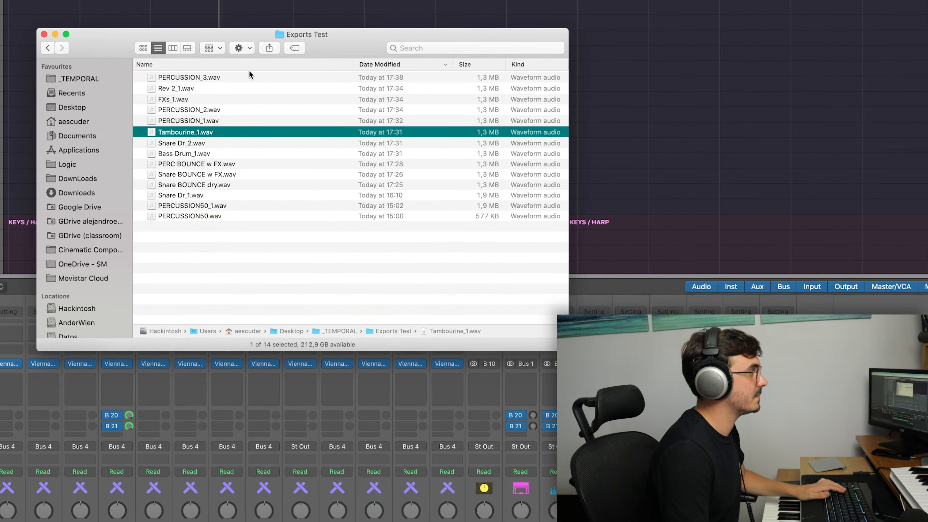
key("space")
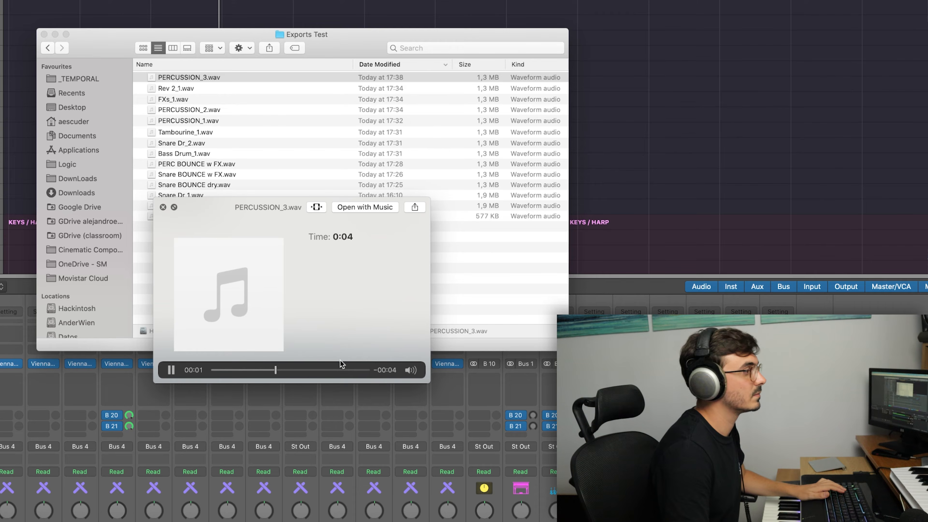
key("space")
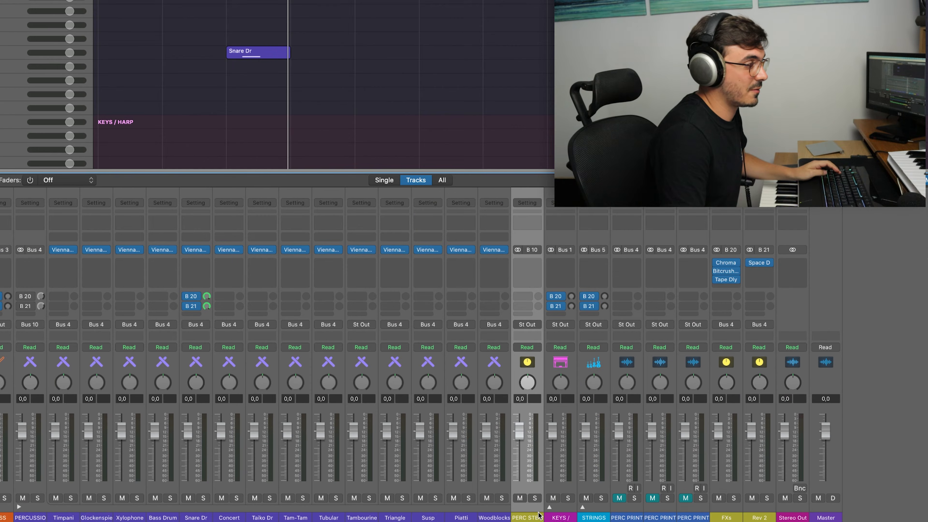
Widen the mixer channel strips and examine the PERC STEM auxiliary and the PERCUSSION channel's output assignment
key("super+Right")
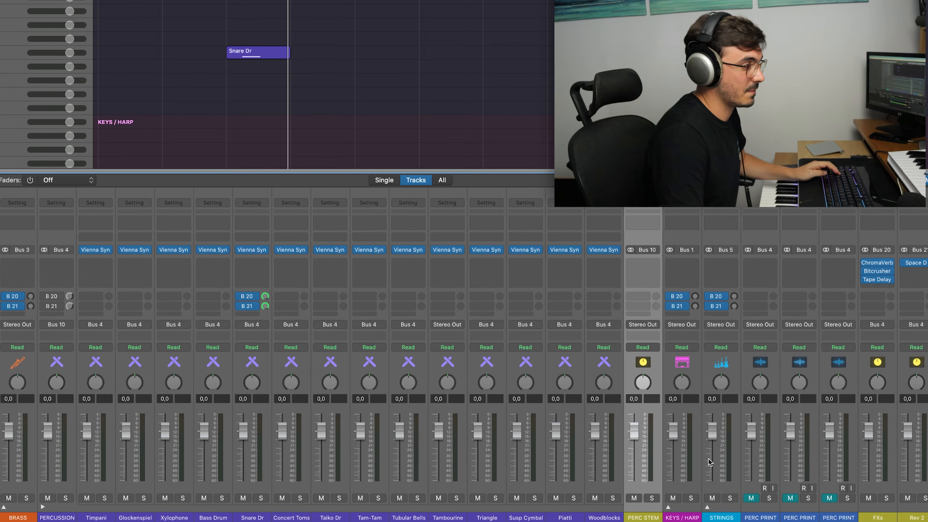
scroll(613, 489, "right", 2)
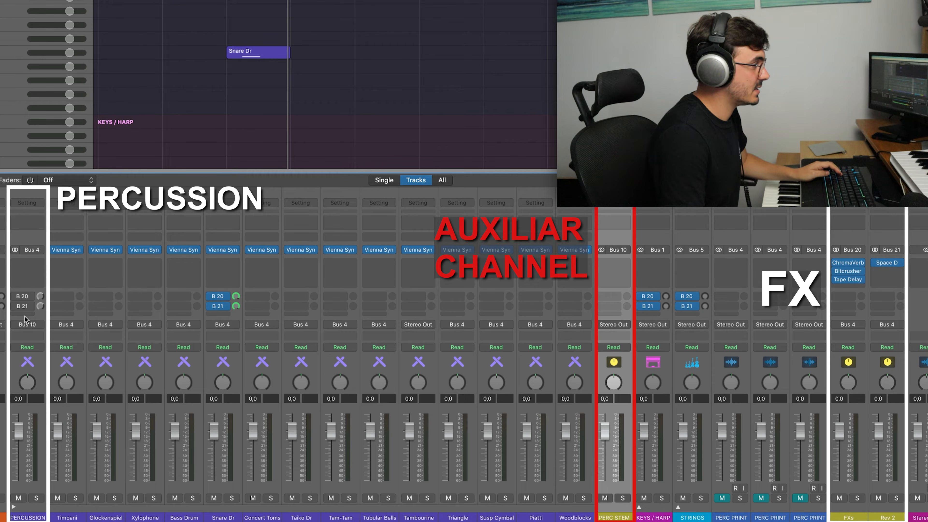
left_click(27, 324)
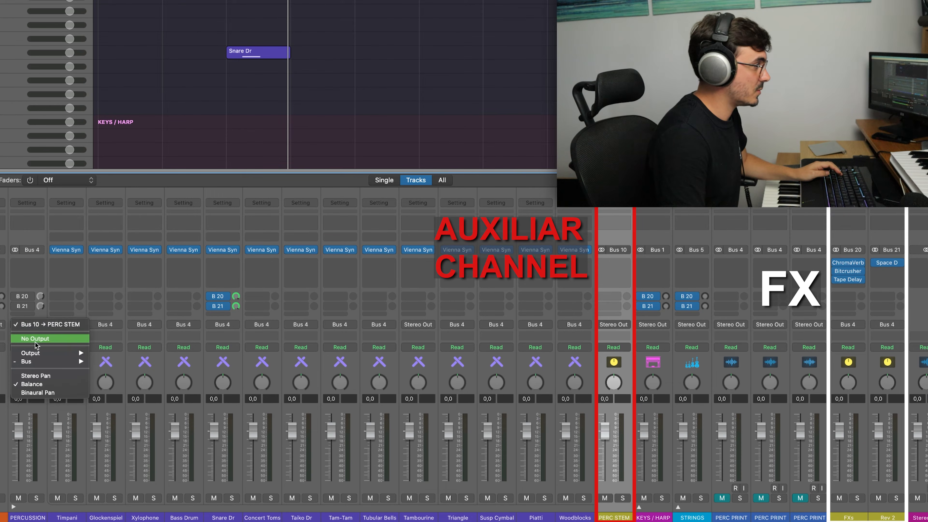
left_click(38, 328)
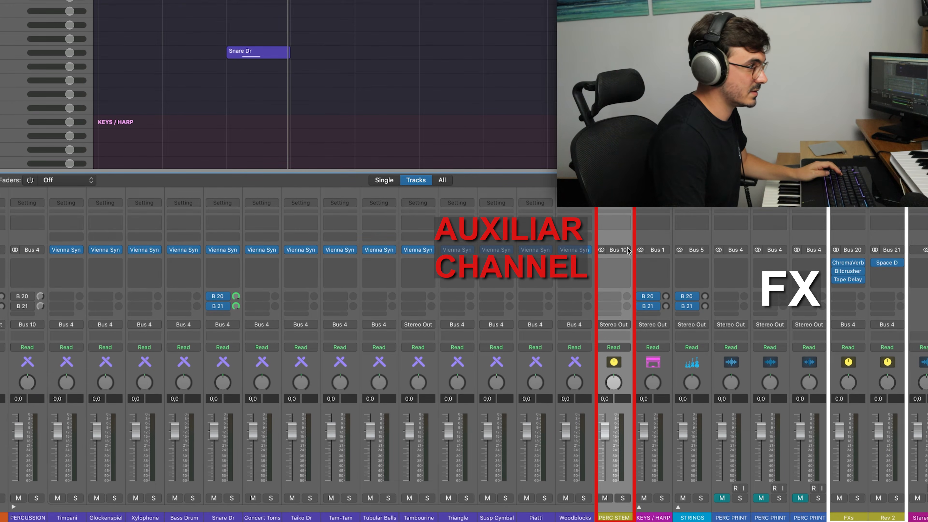
Route the FXs and Rev 2 channel outputs together to Bus 10, feeding PERC STEM, and play the project to check the routing
left_click(862, 339)
left_click(886, 324)
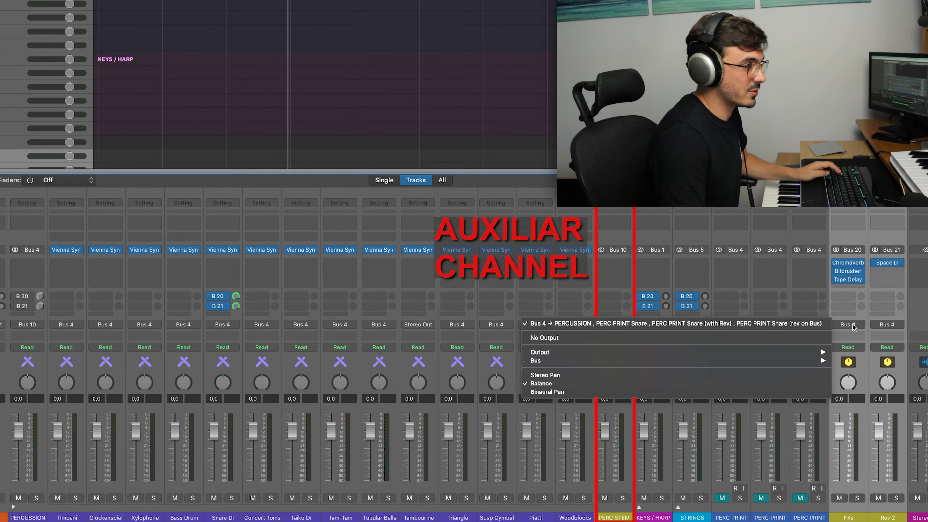
left_click(871, 292)
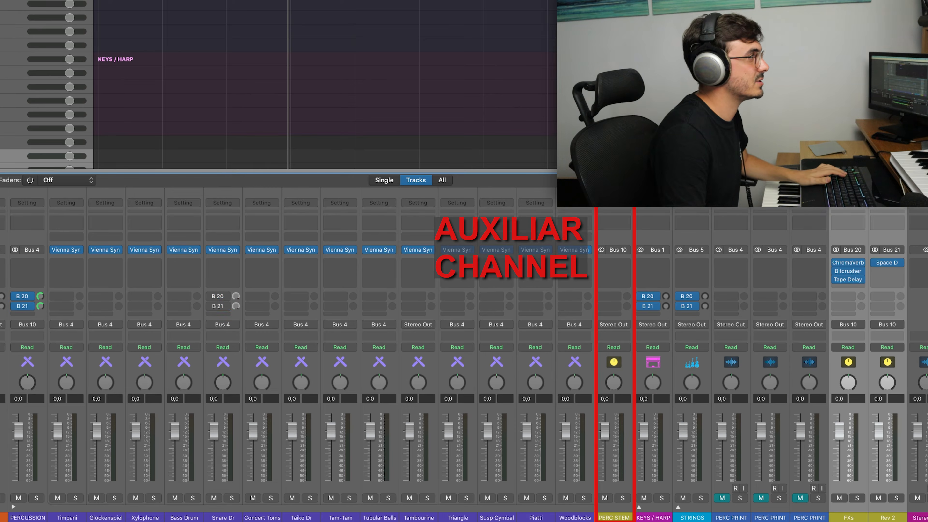
key("space")
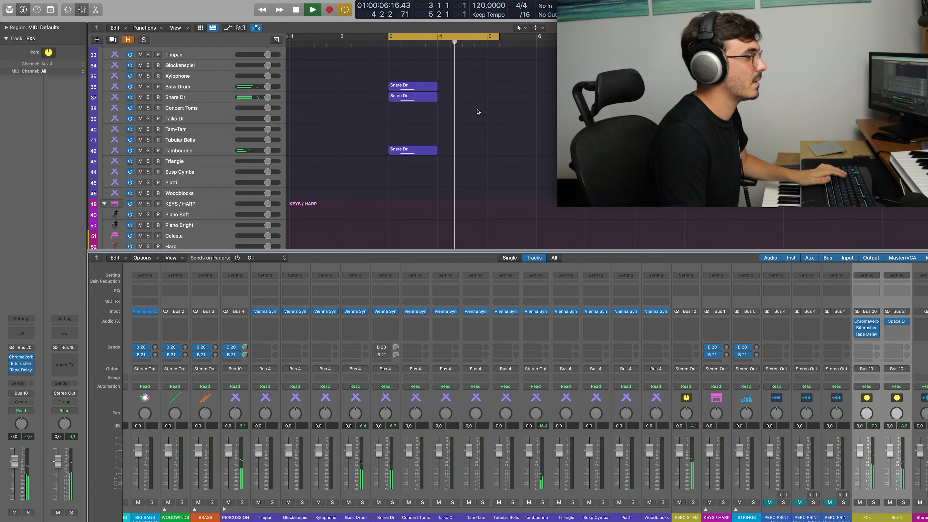
key("space")
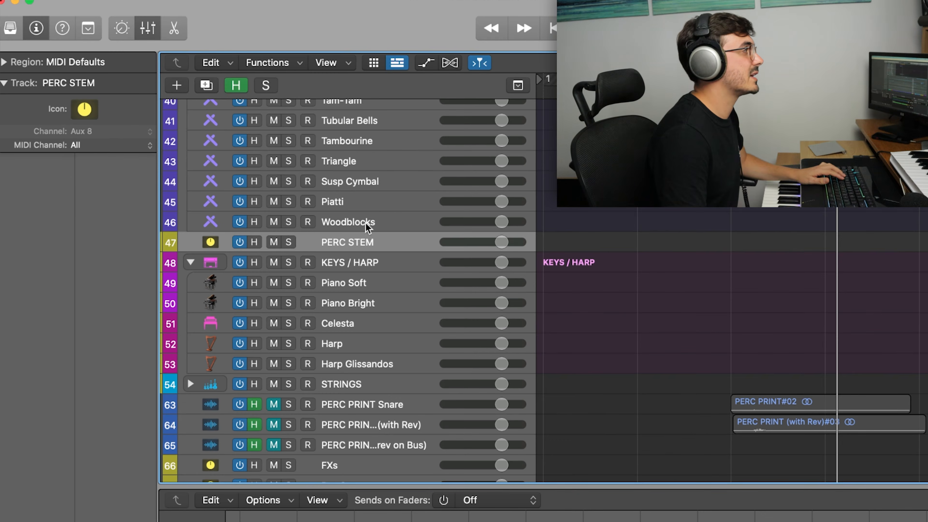
Export the PERC STEM track as a 24-bit WAVE file of the cycle range into the Exports Test folder
left_click(365, 223)
left_click(356, 243)
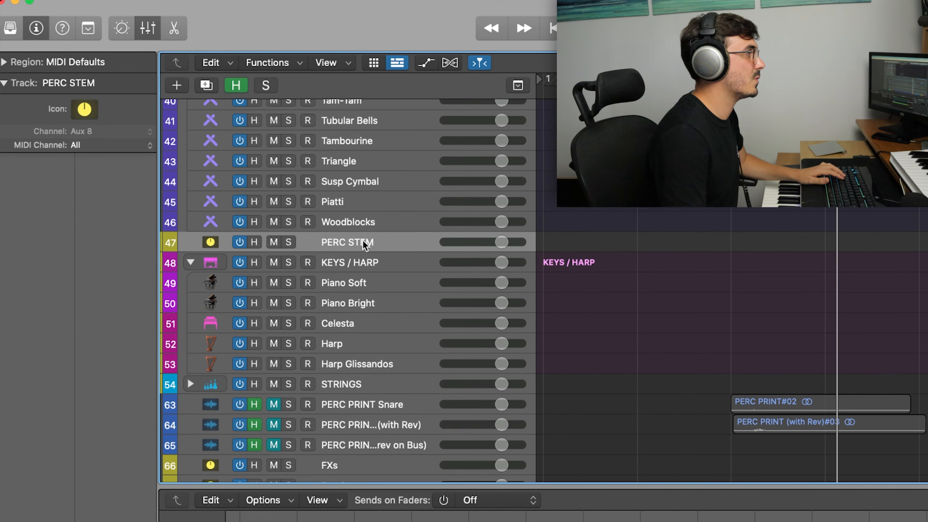
left_click(112, 6)
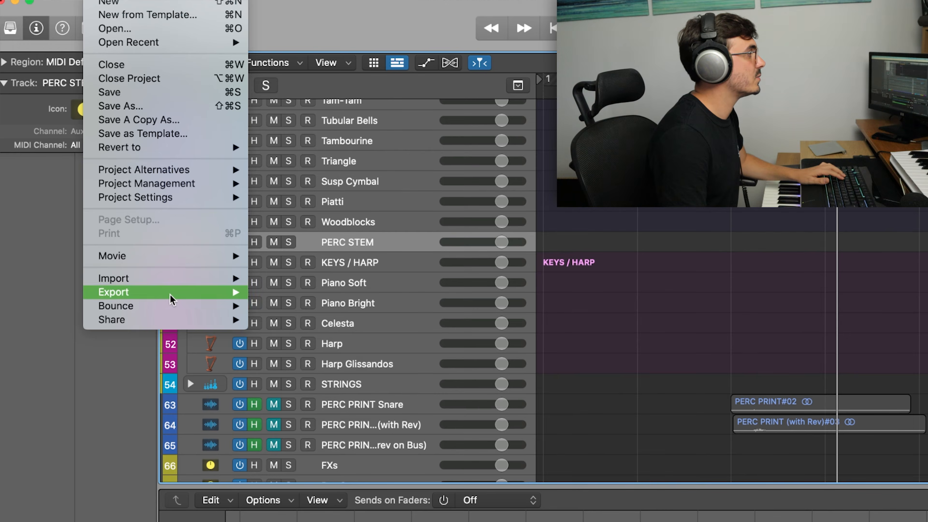
mouse_move(246, 293)
left_click(311, 378)
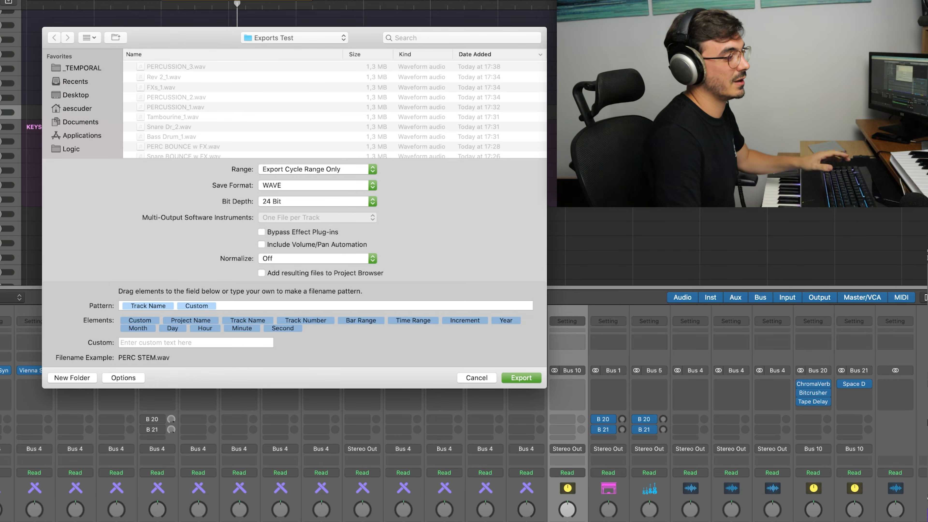
left_click(521, 378)
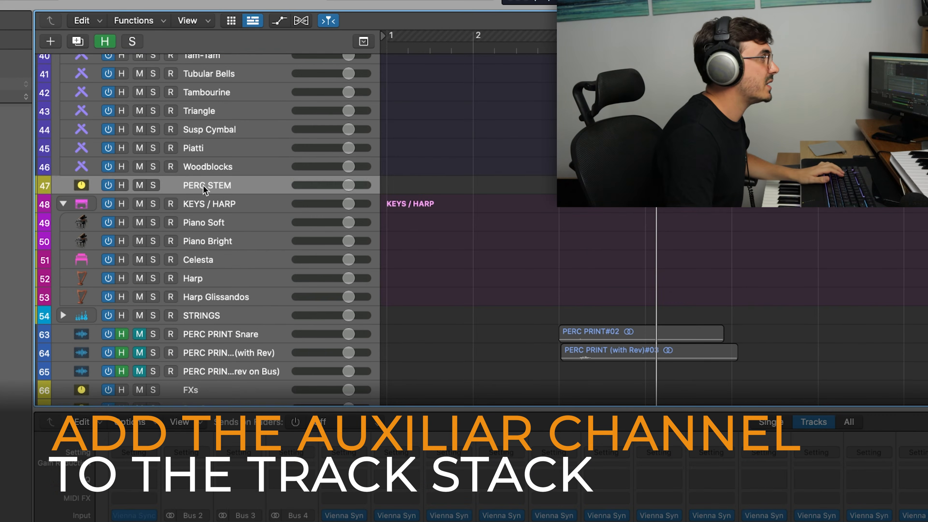
Add the PERC STEM auxiliary to the PERCUSSION track stack and set its output to Stereo Out
mouse_move(204, 184)
left_mouse_down()
mouse_move(205, 167)
mouse_move(217, 167)
mouse_move(209, 190)
left_mouse_up()
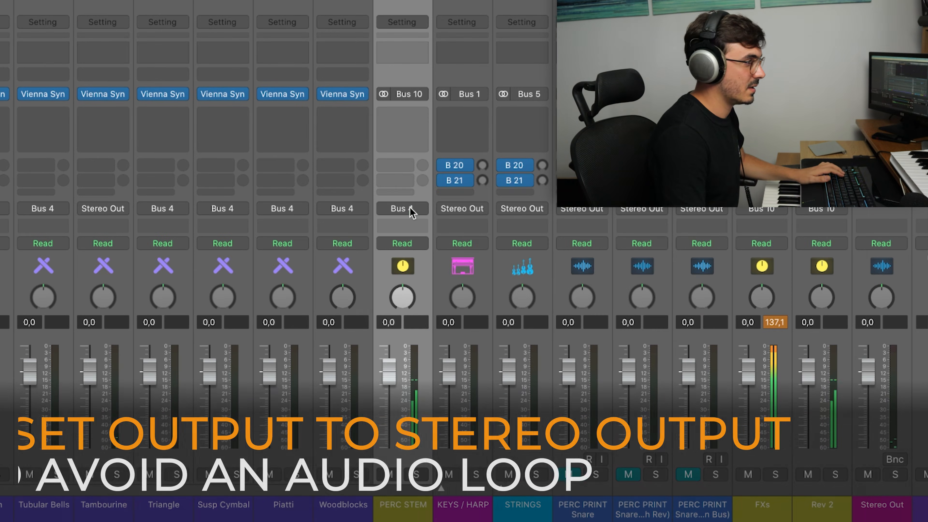
left_click(402, 208)
mouse_move(412, 256)
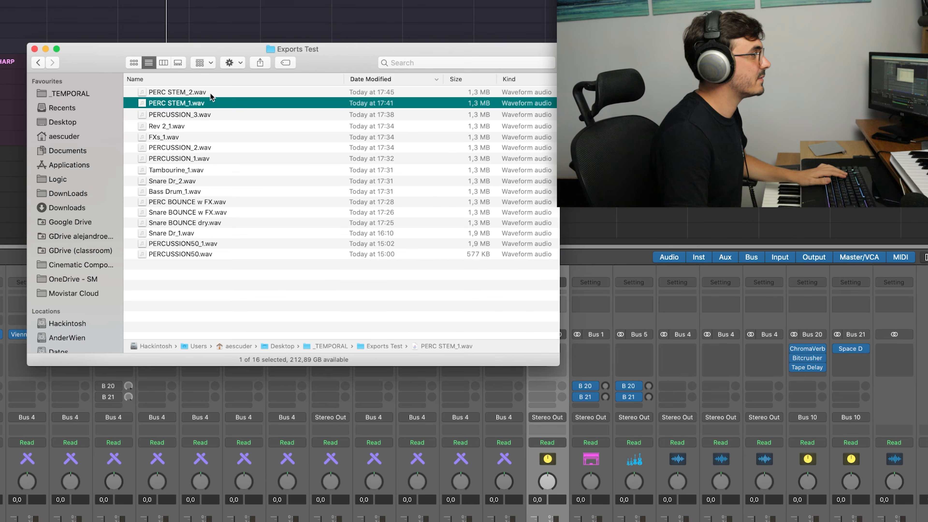
Preview PERC STEM_2.wav in the Exports Test folder in Finder
left_click(247, 93)
key("space")
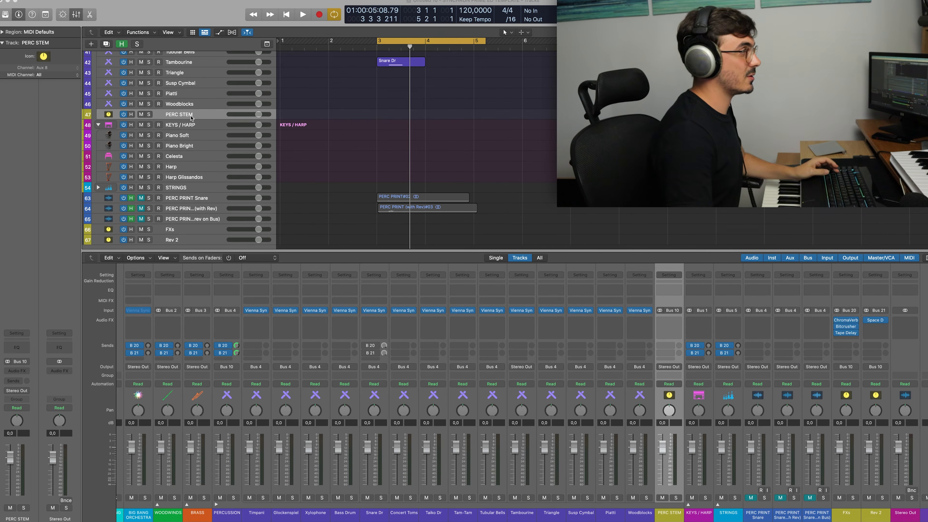
Select the tracks from Triangle to PERC STEM together and look up the project's export options
left_click(190, 116)
left_click(192, 105, "super")
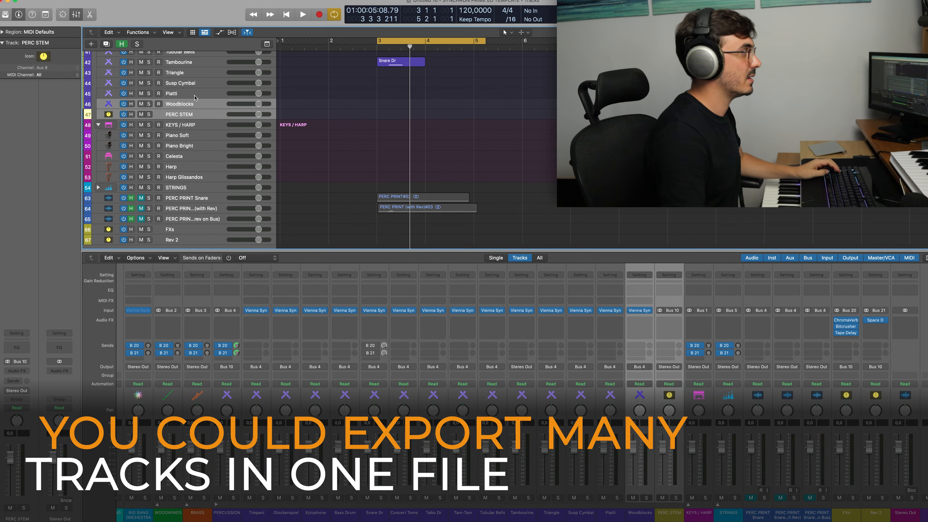
left_click(195, 94, "super")
left_click(196, 85, "super")
left_click(197, 74, "super")
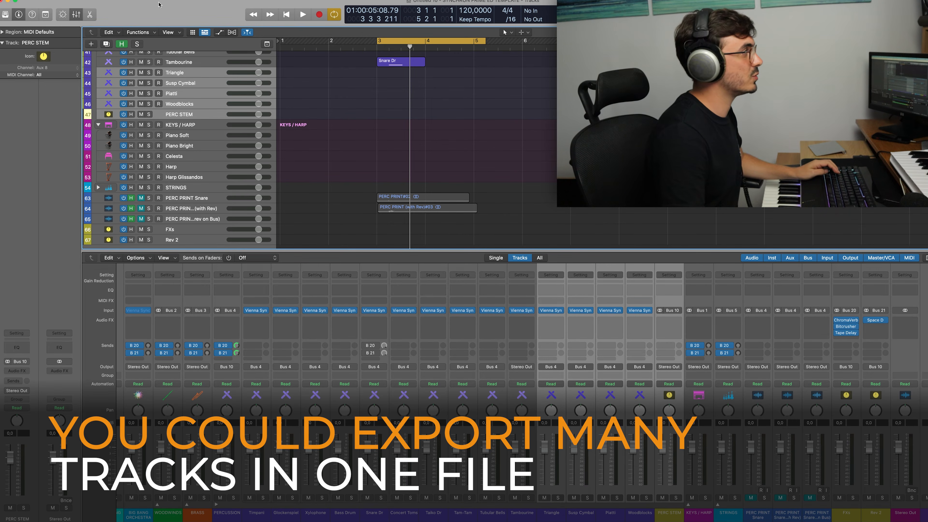
left_click(52, 0)
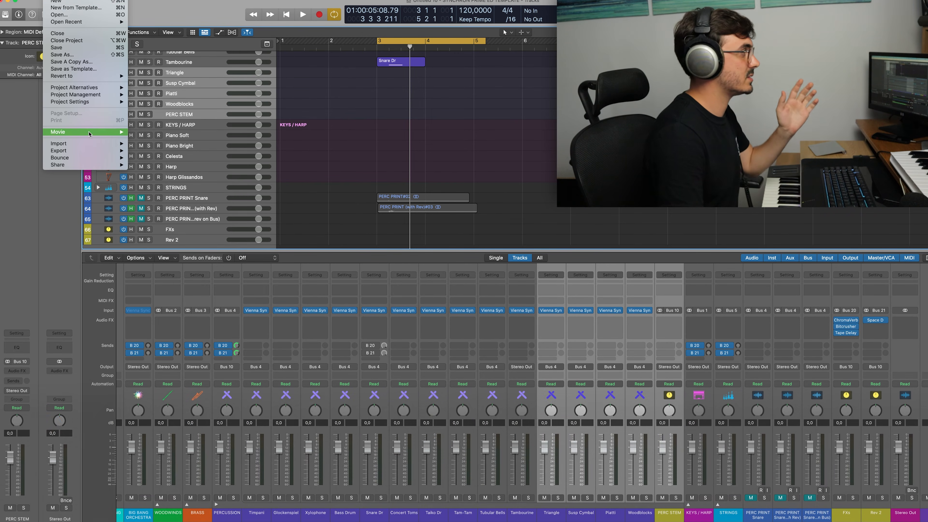
mouse_move(107, 154)
left_click(368, 121)
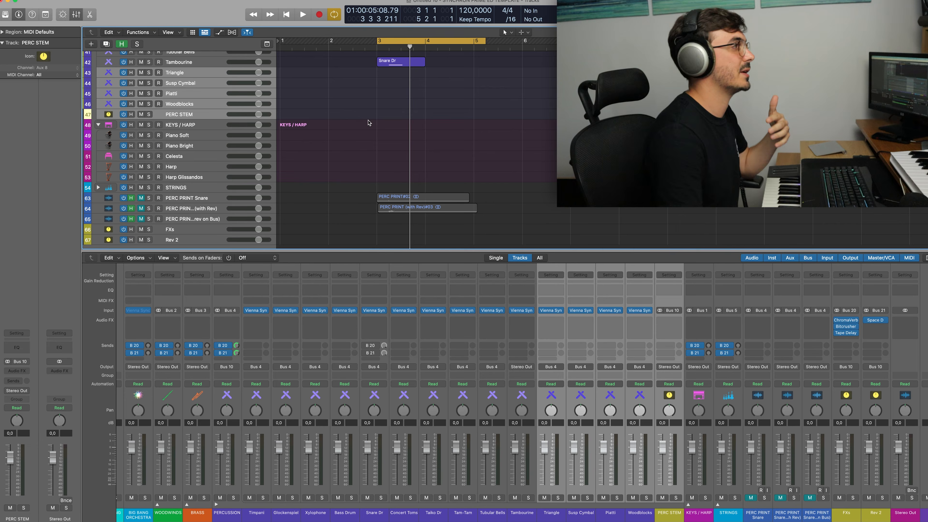
left_click(676, 300)
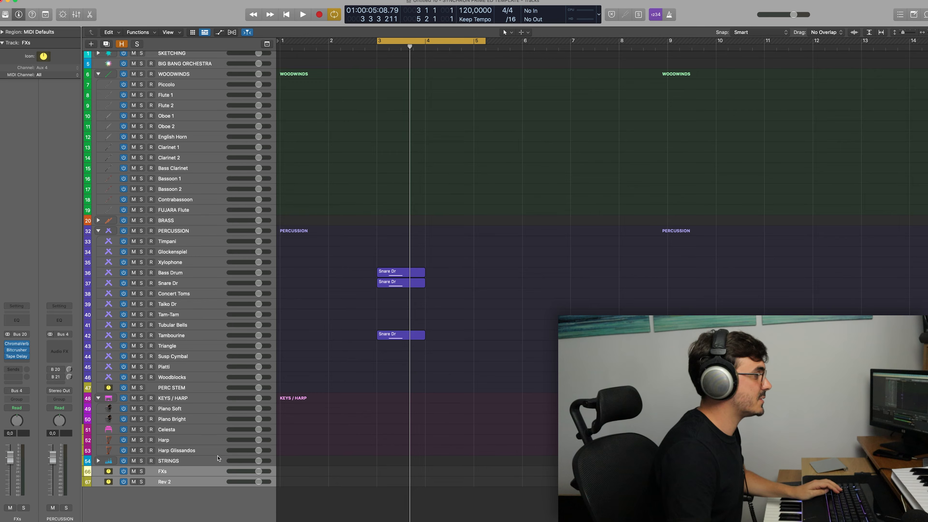
Create one new audio track with Bus 4 (PERCUSSION) as input and Output 1 + 2 as output
left_click(122, 45)
left_click(122, 44)
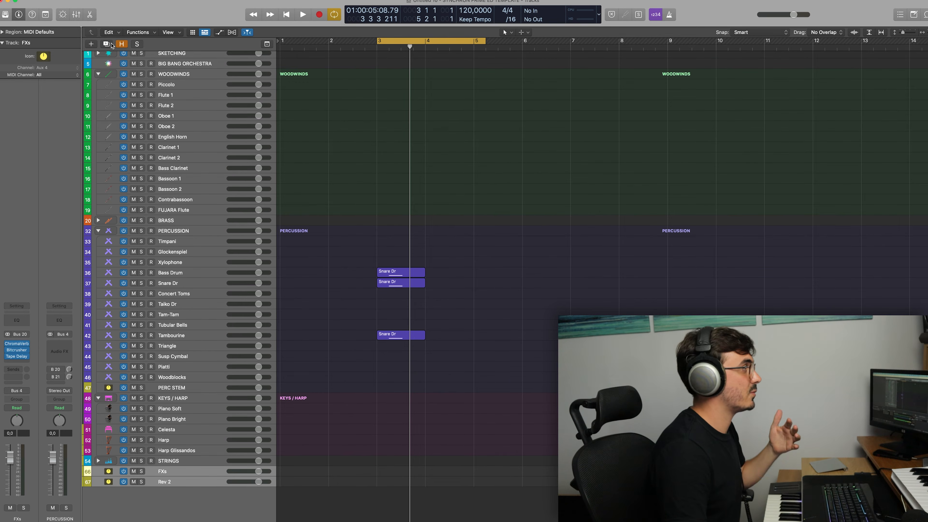
left_click(91, 44)
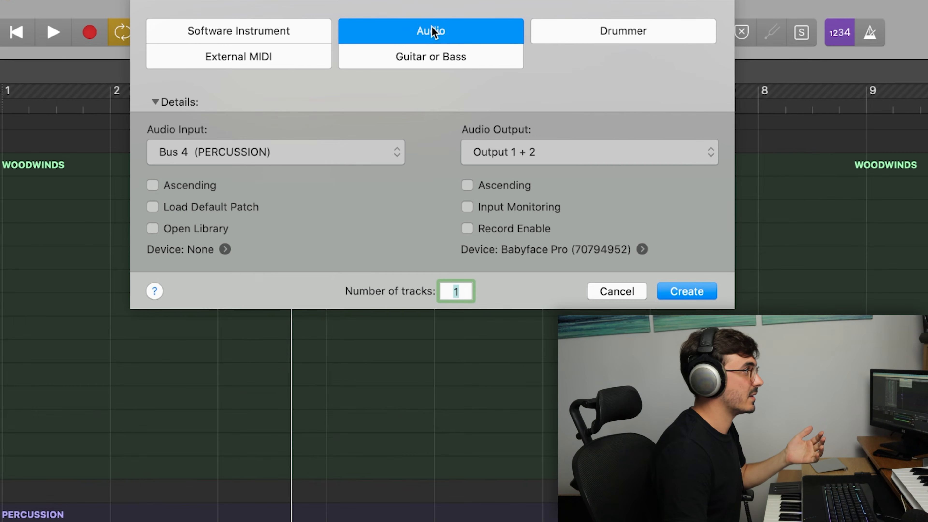
left_click(321, 153)
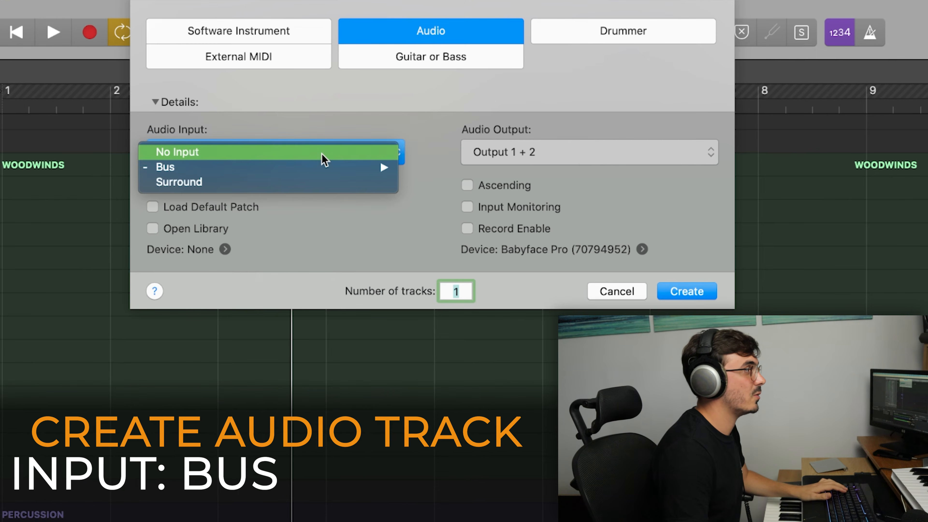
mouse_move(318, 170)
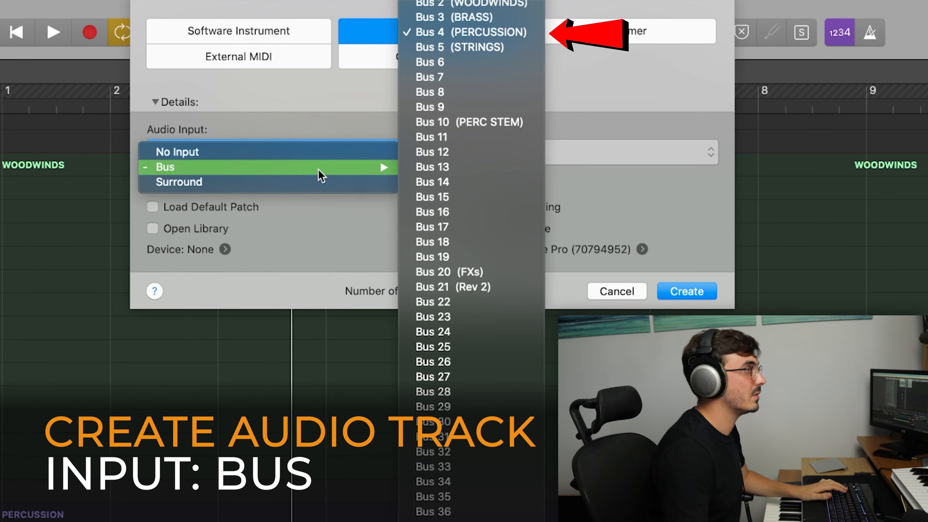
left_click(494, 33)
left_click(687, 291)
Move the new audio track above the FXs track and name it PERC PRINT
left_click_drag(402, 432, 394, 387)
double_click(391, 386)
type("PERC PRINT")
key("Return")
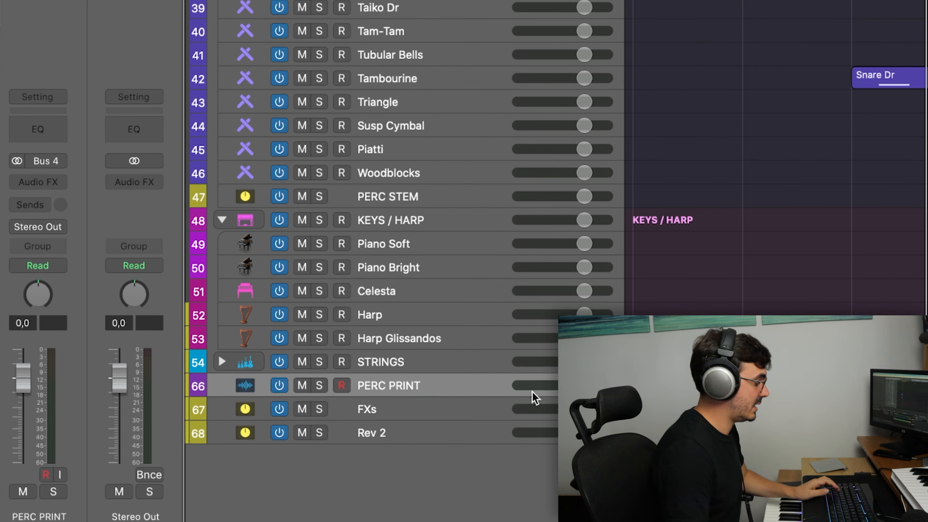
Arm the PERC PRINT track and record the percussion onto it from the cycle start at bar 3
key("ctrl+z")
scroll(522, 349, "down", 3)
key("super+Up")
key("super+Up")
key("super+Up")
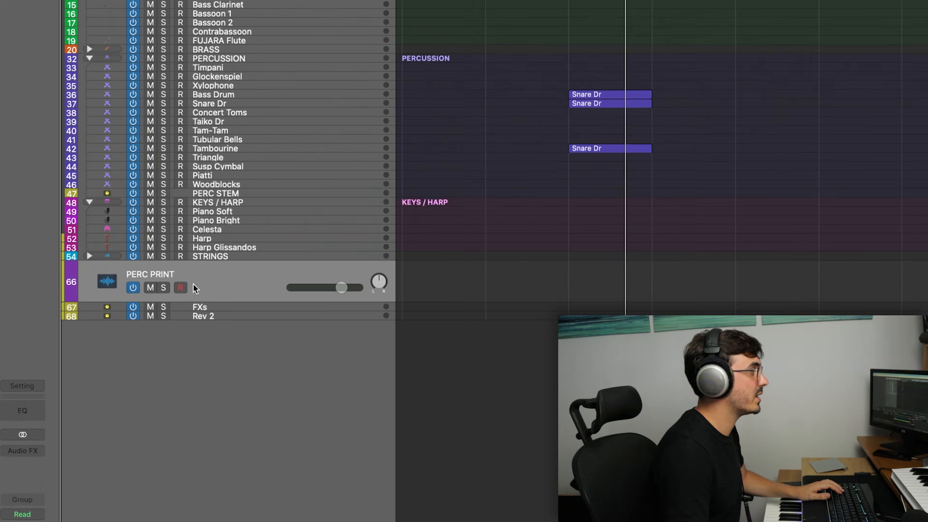
left_click(182, 288)
key("comma")
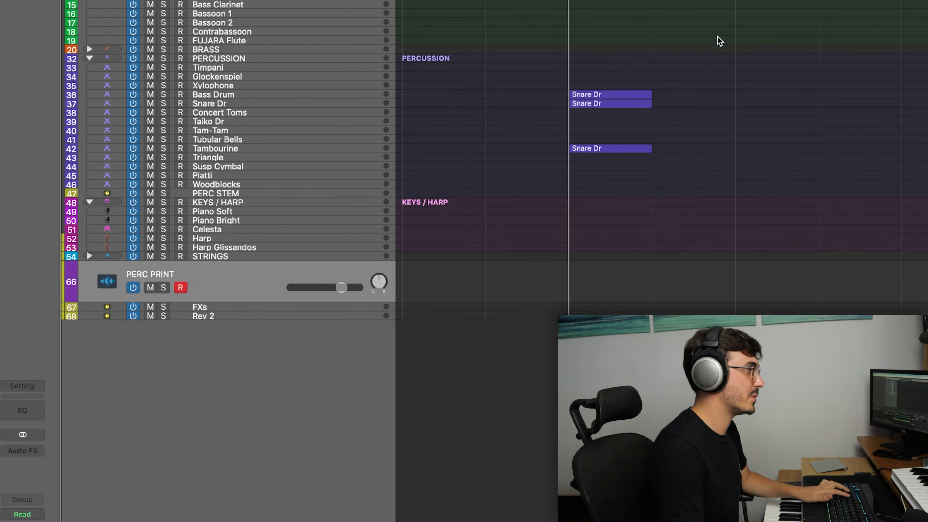
key("r")
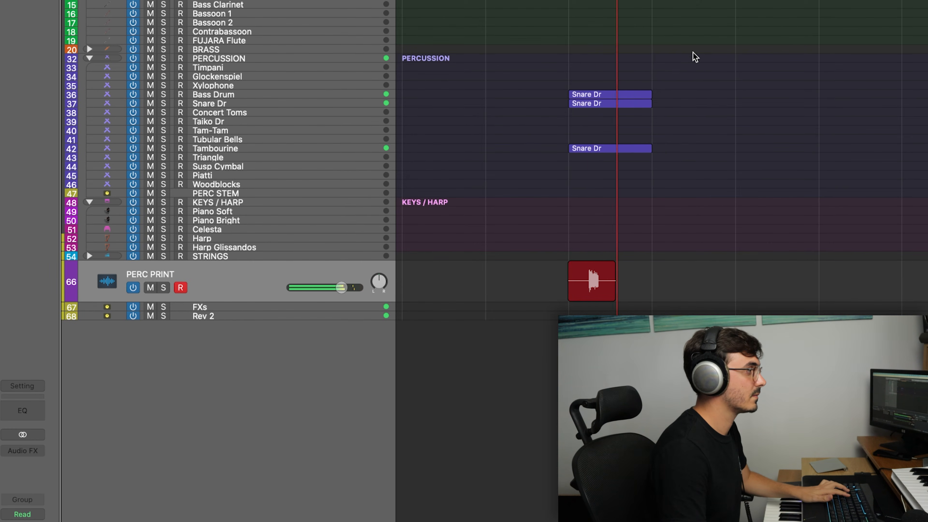
key("space")
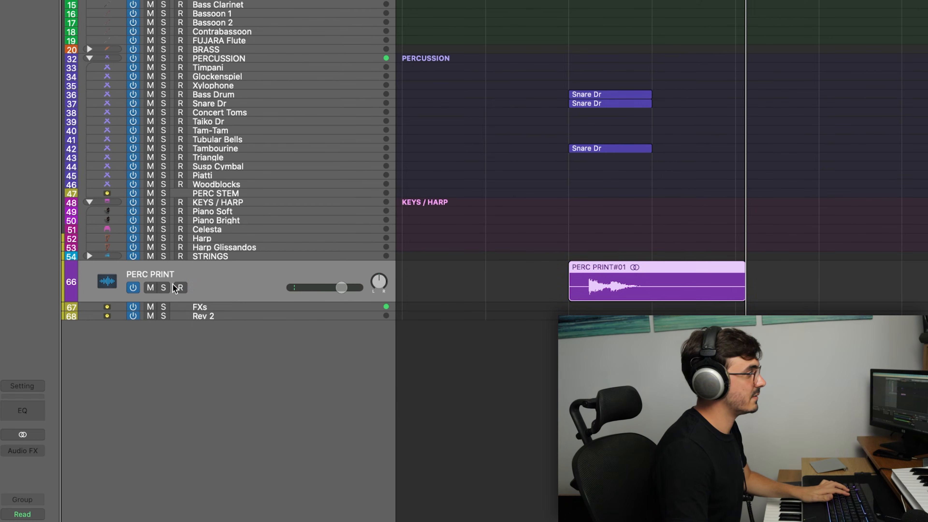
Play back the PERC PRINT recording in solo, and show the hidden tracks
left_click(164, 287)
key("space")
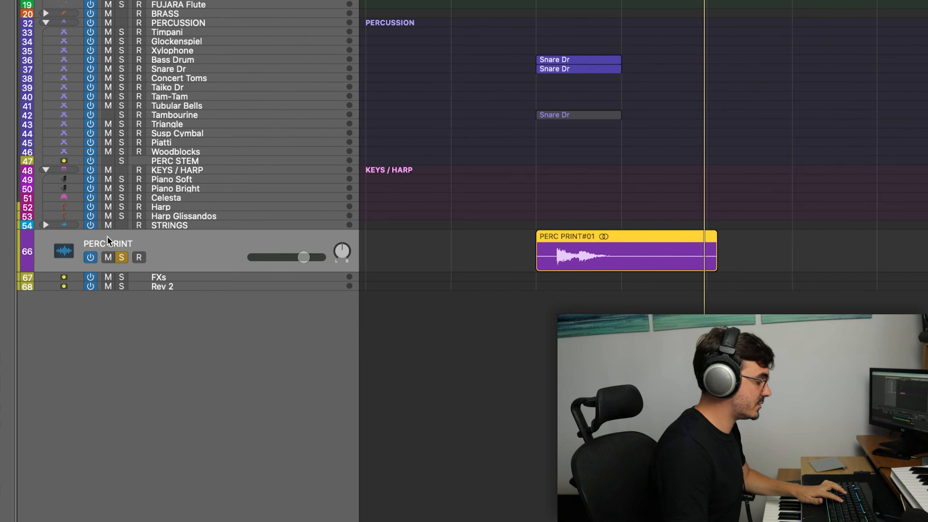
left_click(134, 286)
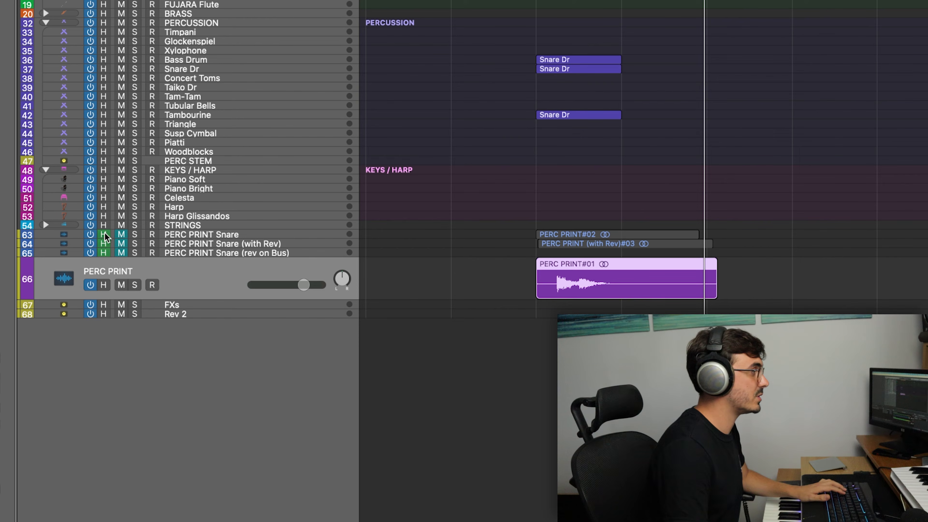
Mute PERC PRINT, unmute the PERC PRINT Snare track and play it in solo
left_click(121, 285)
left_click(122, 234)
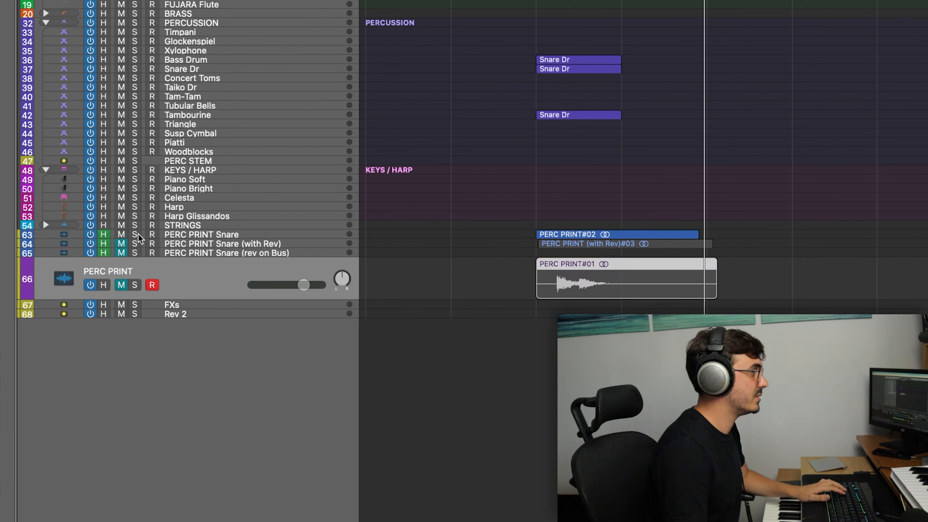
left_click(188, 236)
left_click(134, 257)
key("space")
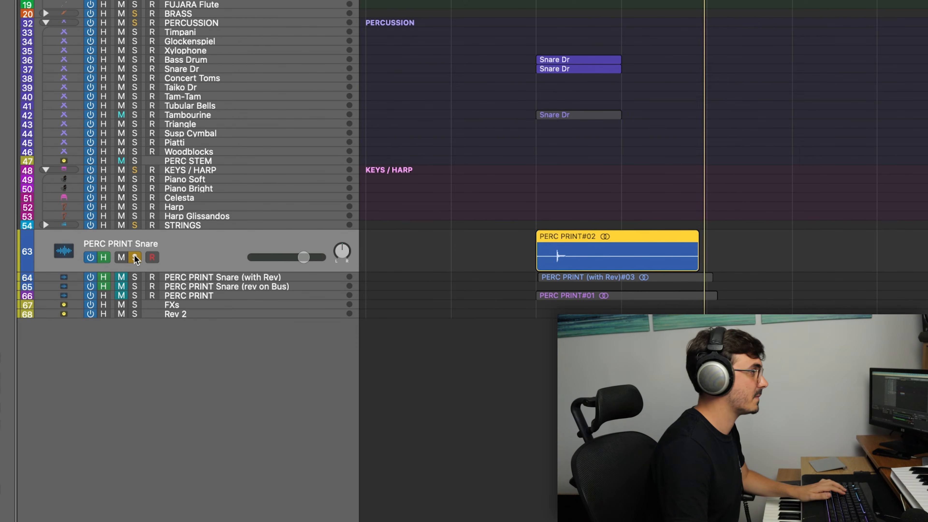
Listen to the PERC PRINT Snare (with Rev) track in solo, then stop playback and release its solo
left_click(134, 257)
left_click(134, 277)
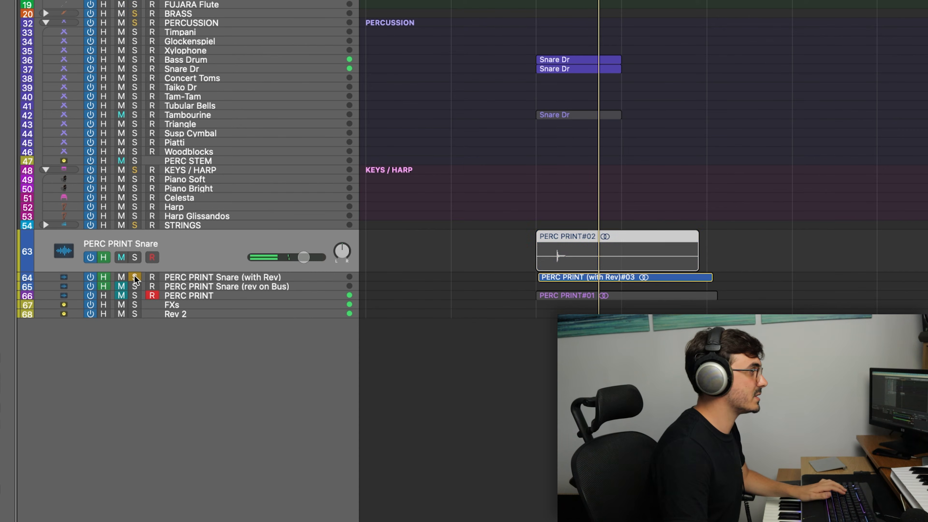
left_click(226, 280)
key("space")
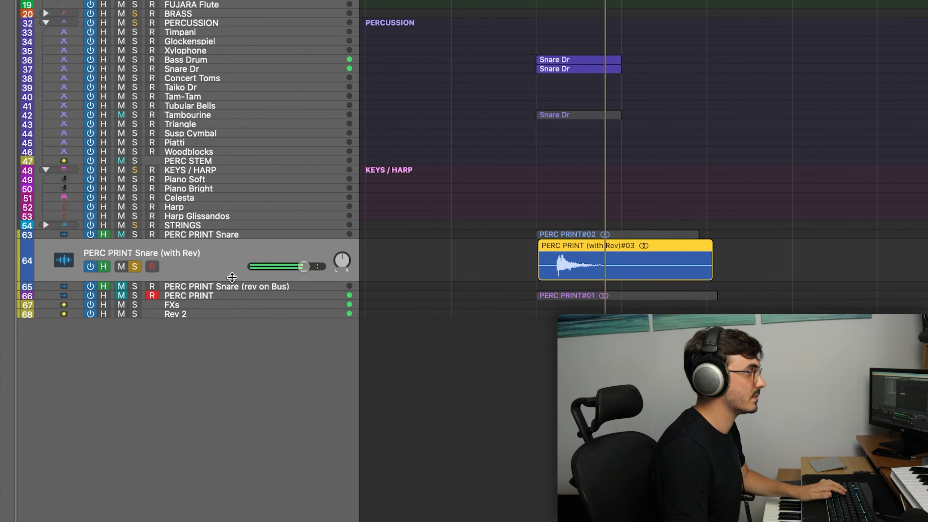
left_click(135, 271)
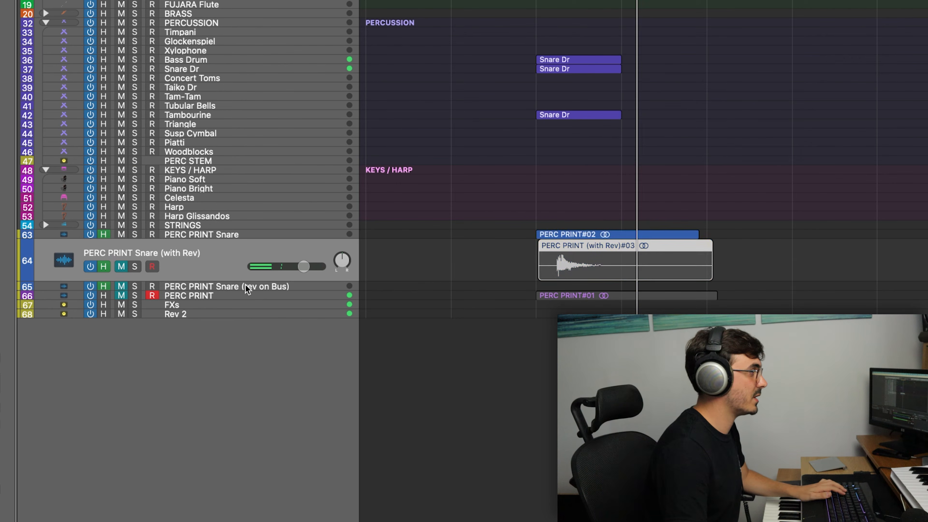
Solo the PERC PRINT Snare (rev on Bus) track and select the PERC PRINT track for comparison
left_click(231, 287)
left_click(132, 276)
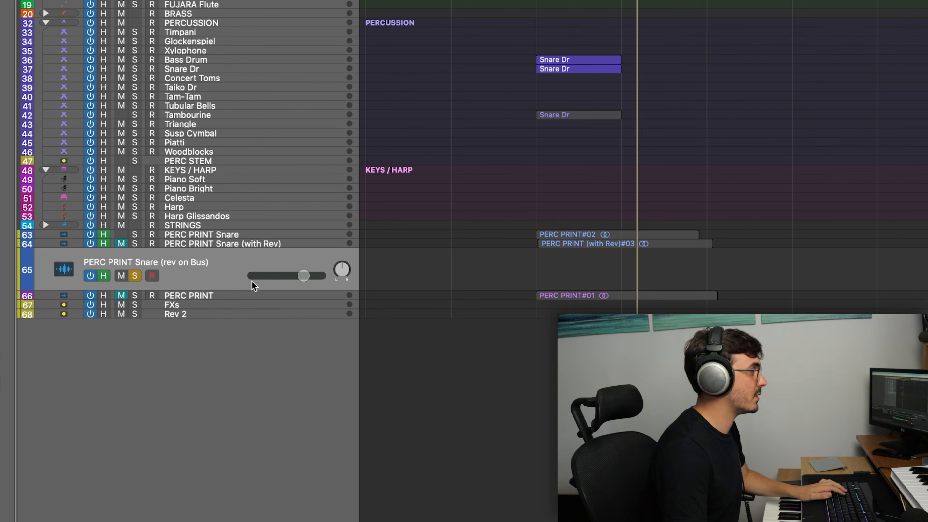
left_click(200, 245)
left_click(219, 294)
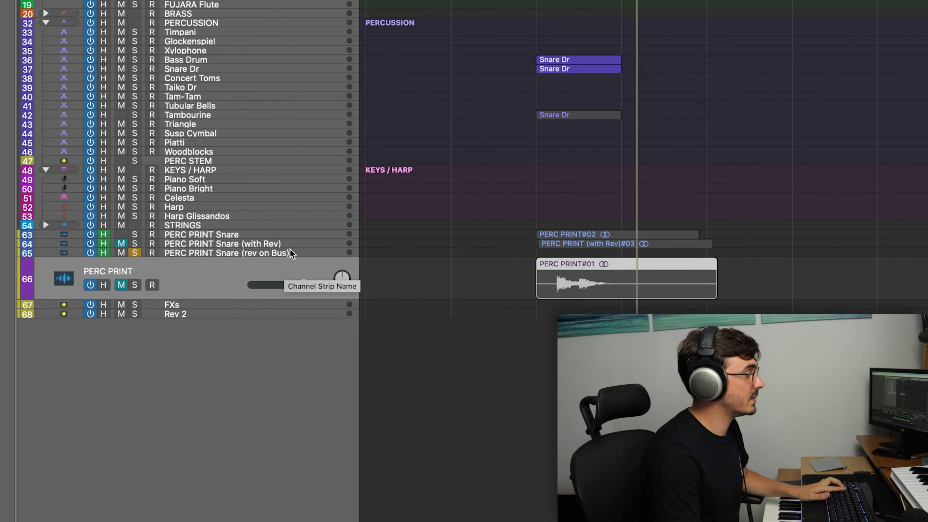
Open the project audio browser and examine the recorded PERC PRINT audio files
left_click(406, 234)
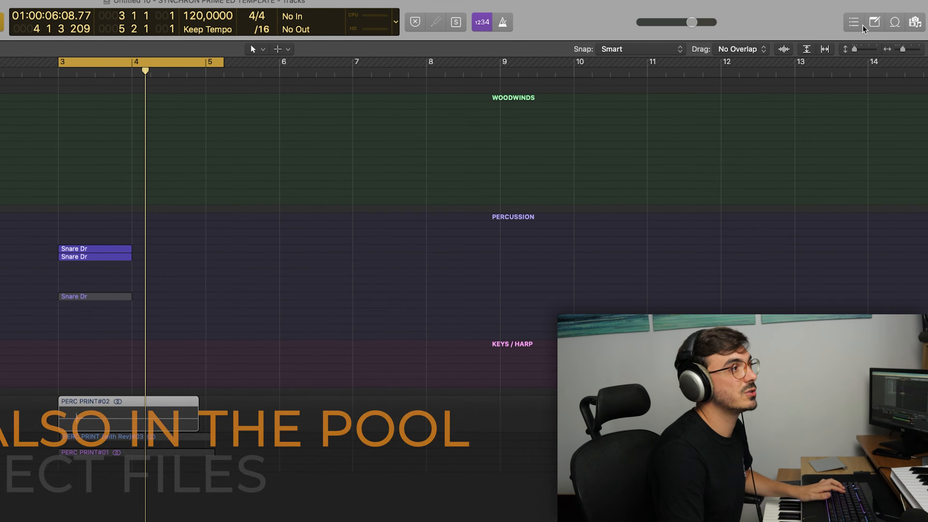
left_click(894, 23)
left_click(910, 25)
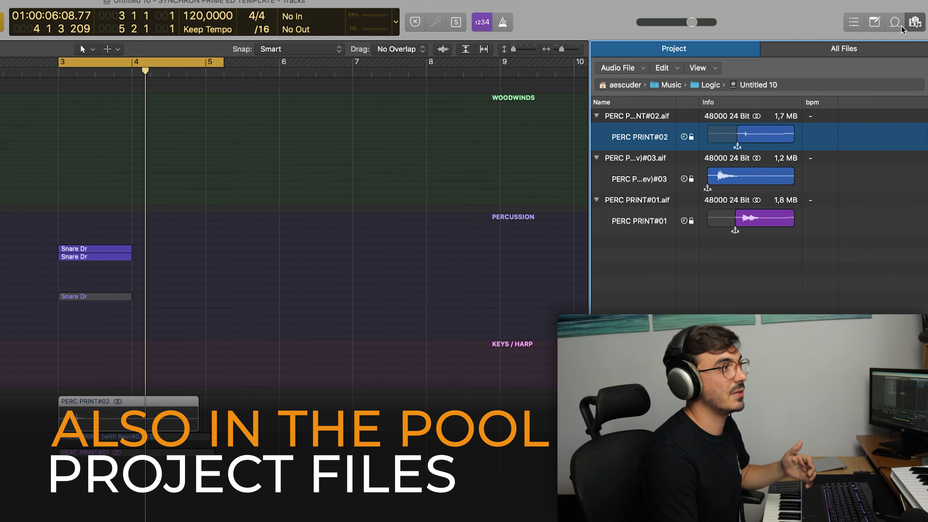
left_click(646, 182)
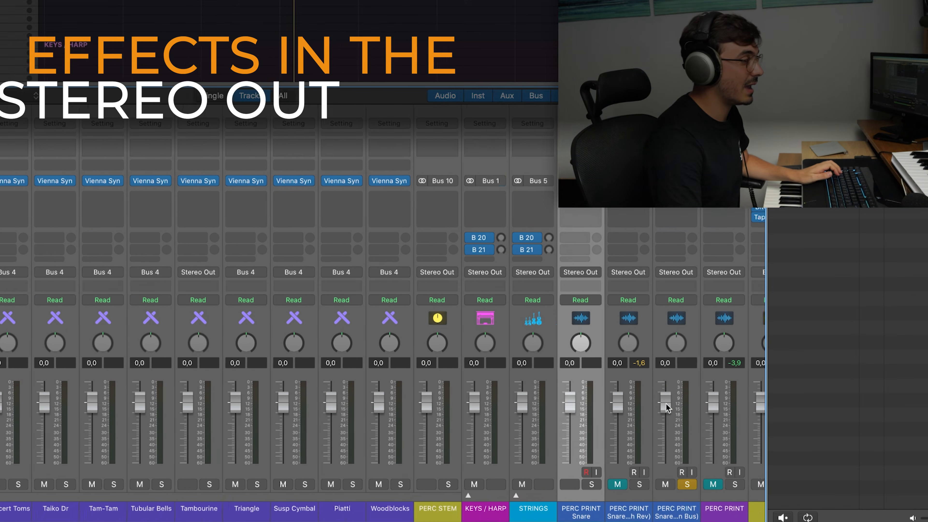
Select the Stereo Out channel and open the choice of audio effects for it
left_click(716, 457)
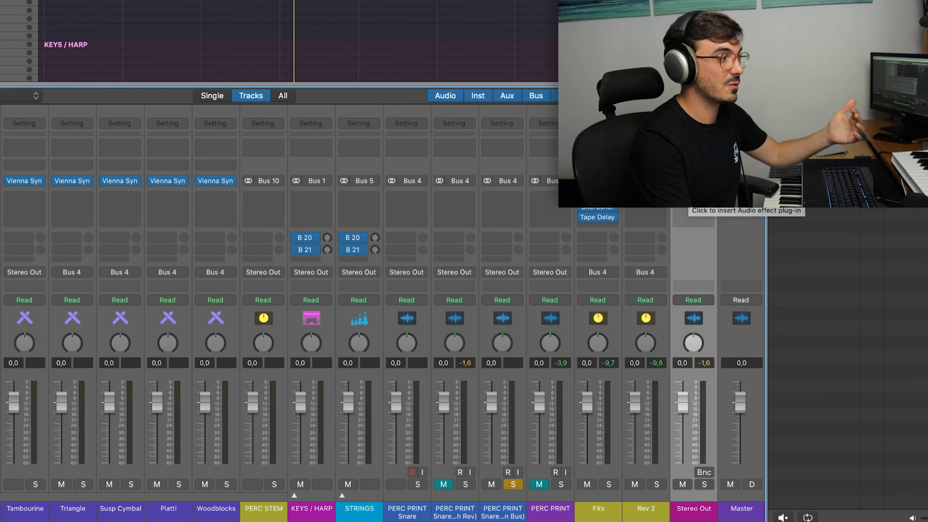
left_click(694, 216)
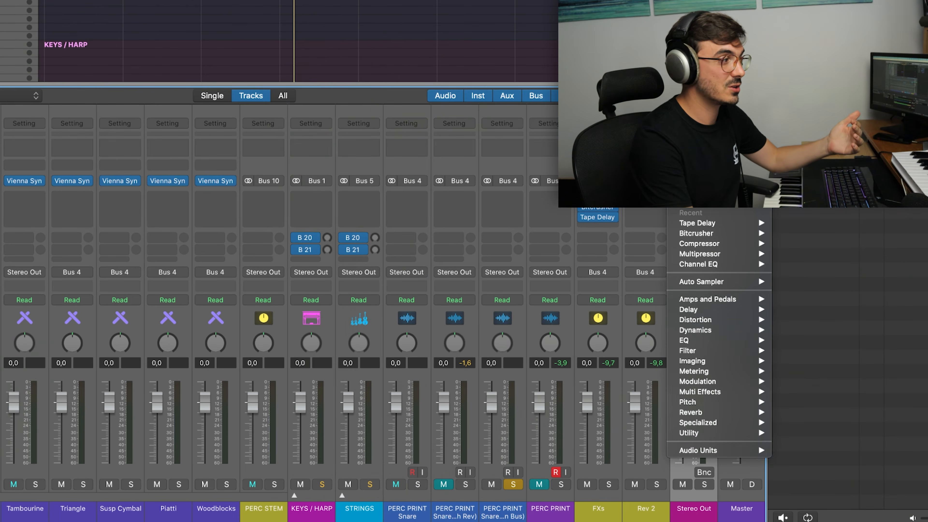